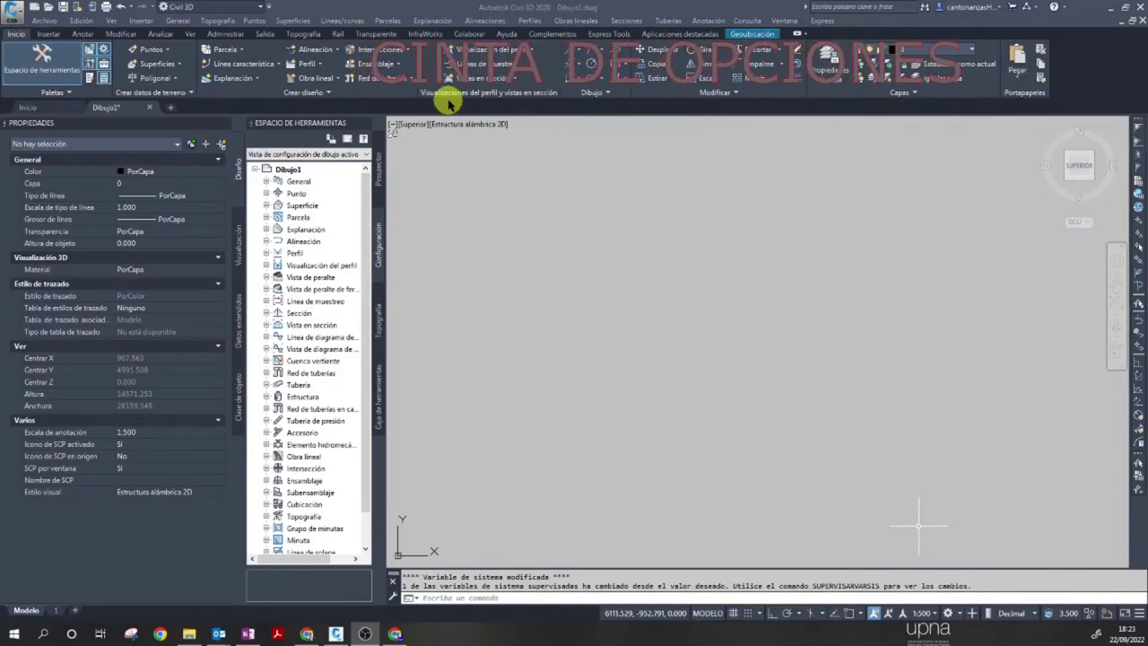
Browse the Insertar, Anotar, Modificar and Analizar ribbon tabs, ending on Analizar.
{"action": "left_click", "coordinate": [51, 33]}
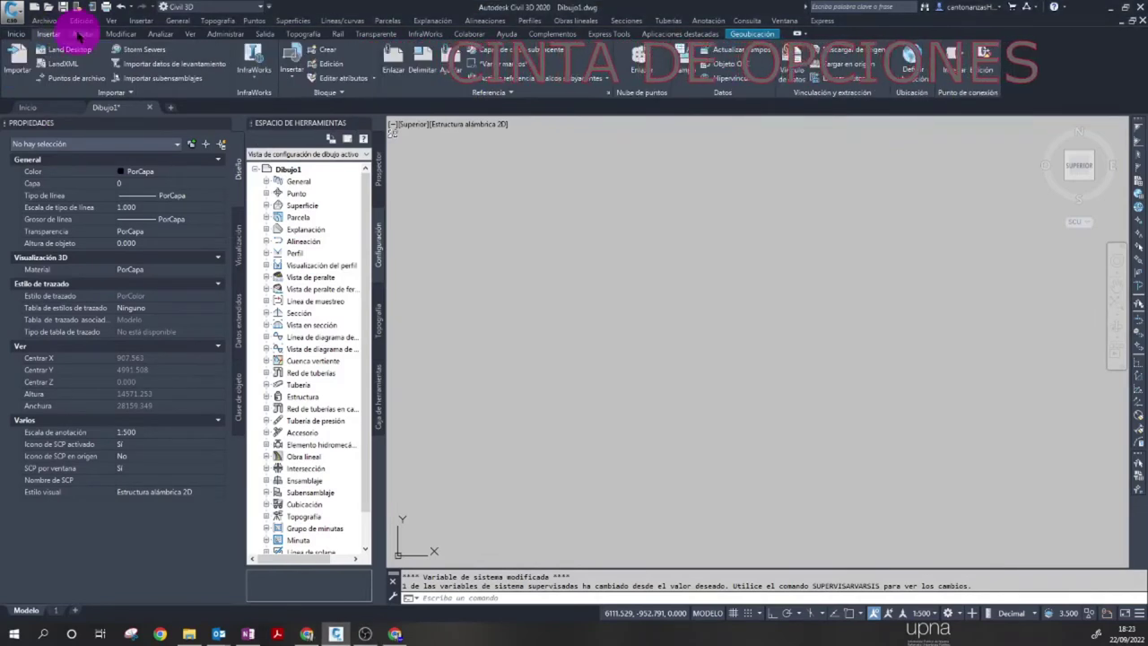
{"action": "left_click", "coordinate": [83, 33]}
{"action": "left_click", "coordinate": [119, 33]}
{"action": "left_click", "coordinate": [159, 34]}
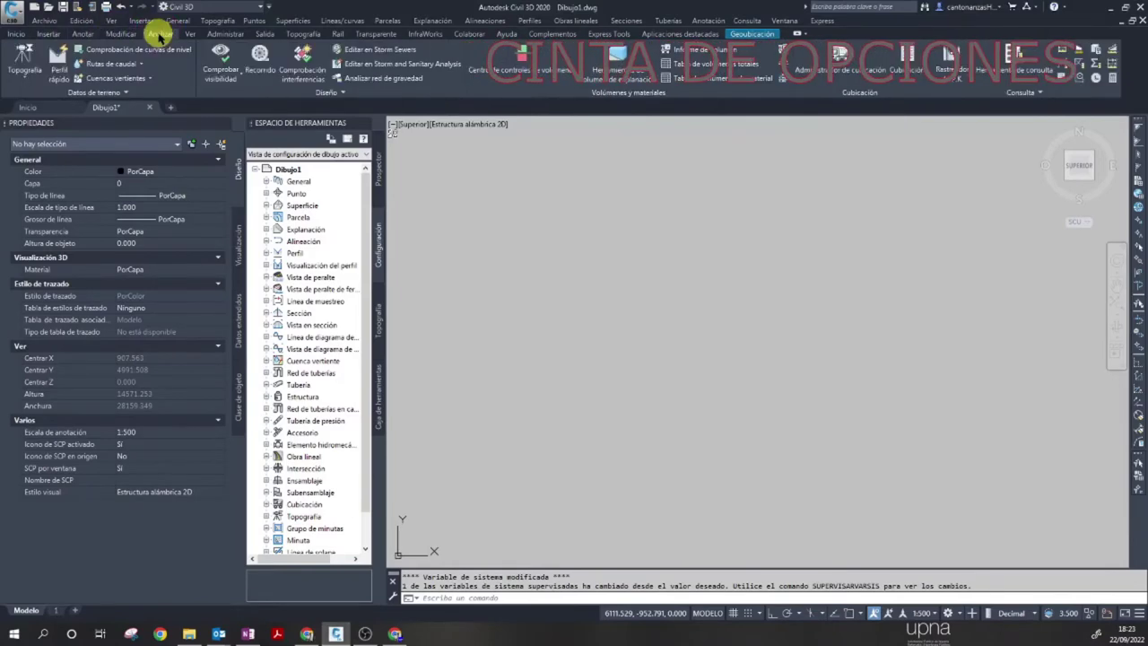
Look through the Insertar, Puntos, Superficies and Explanación menus, closing them without running commands.
{"action": "left_click", "coordinate": [139, 20]}
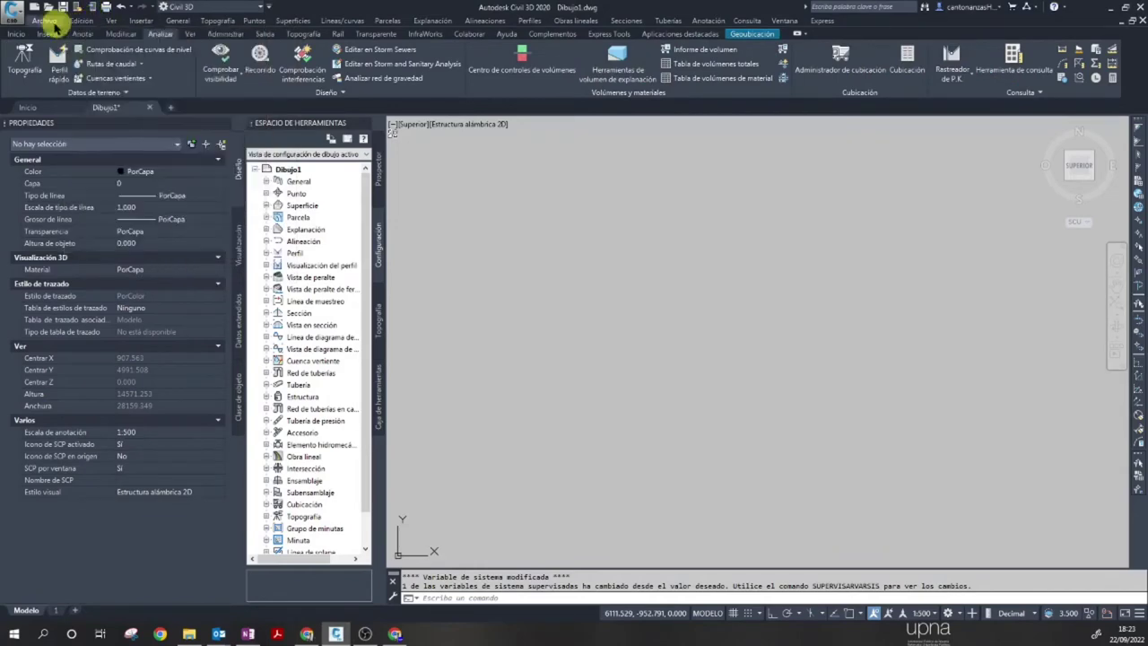
{"action": "left_click", "coordinate": [255, 20]}
{"action": "mouse_move", "coordinate": [292, 19]}
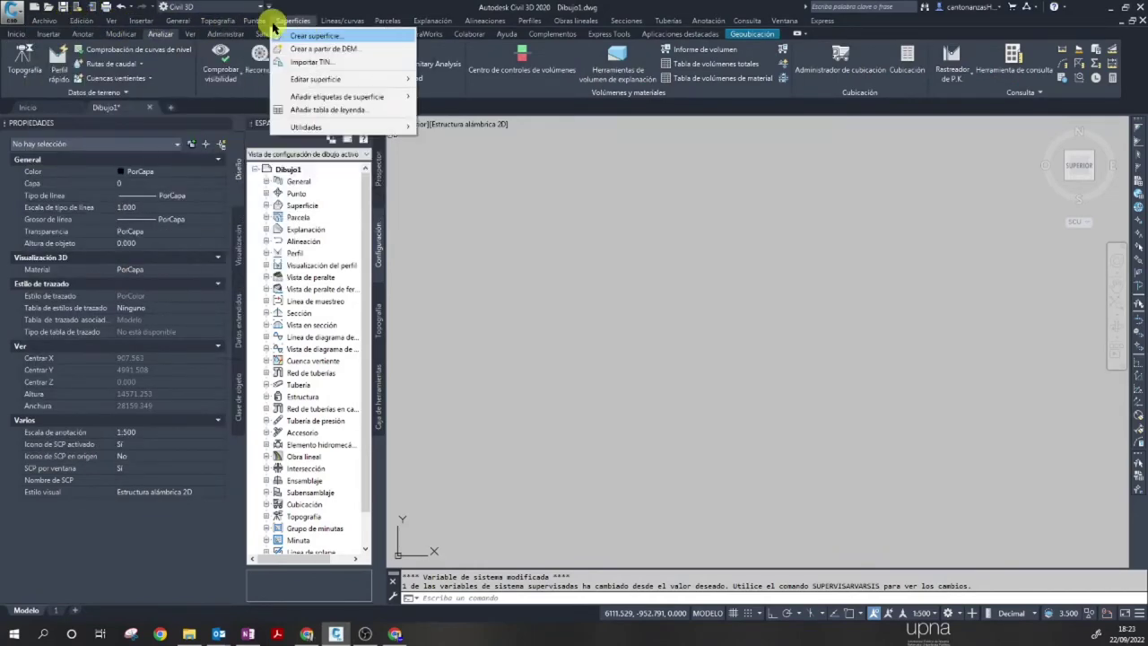
{"action": "left_click", "coordinate": [258, 18]}
{"action": "left_click", "coordinate": [300, 20]}
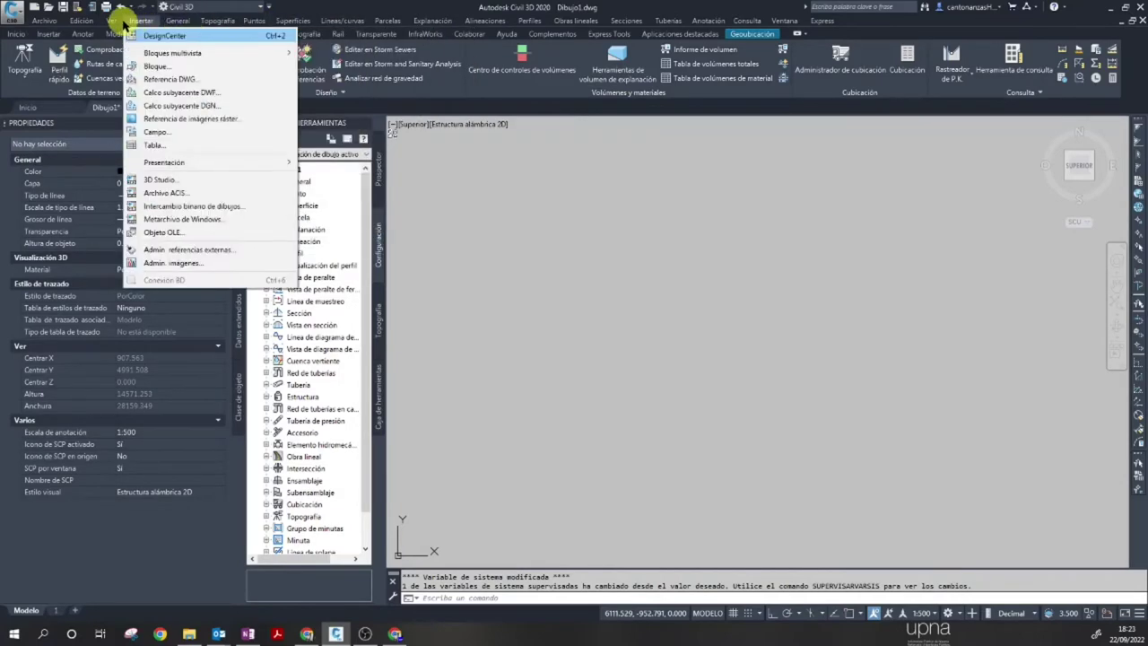
{"action": "mouse_move", "coordinate": [432, 20]}
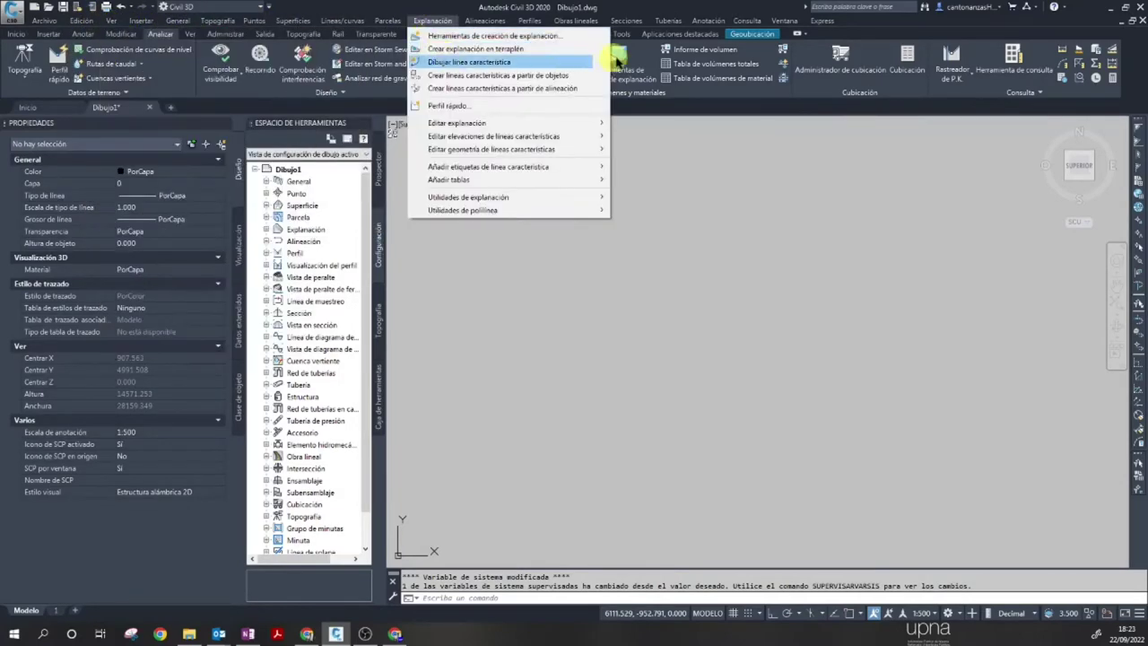
{"action": "left_click", "coordinate": [789, 125]}
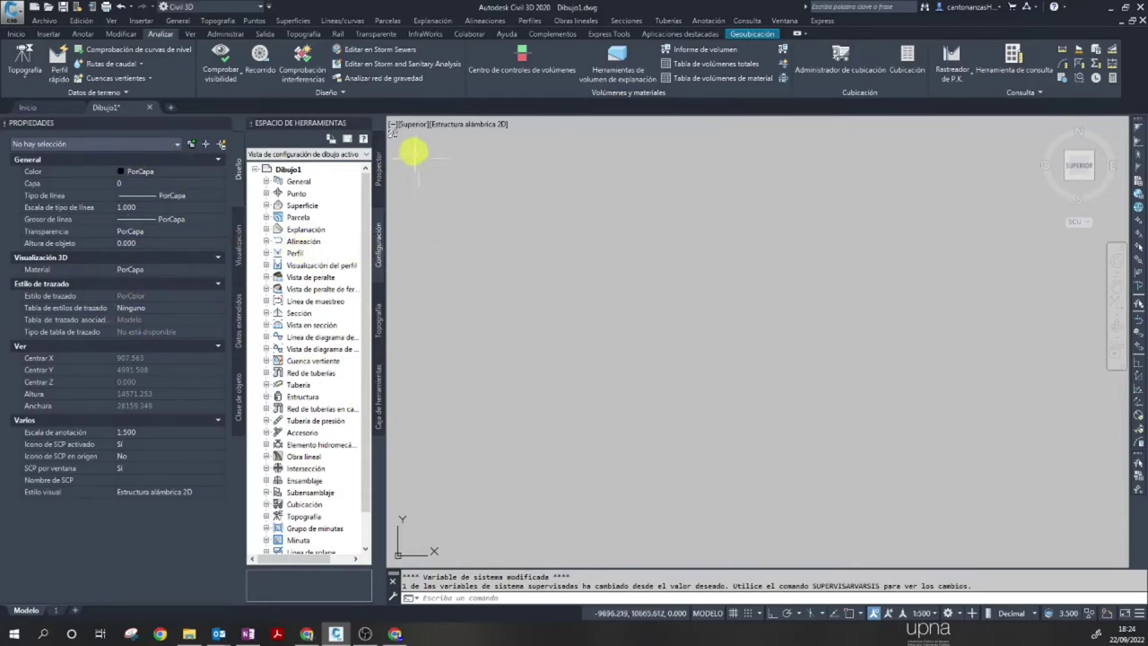
Close Properties, widen Toolspace, and toggle its auto-hide before re-docking it on the left.
{"action": "left_click", "coordinate": [223, 124]}
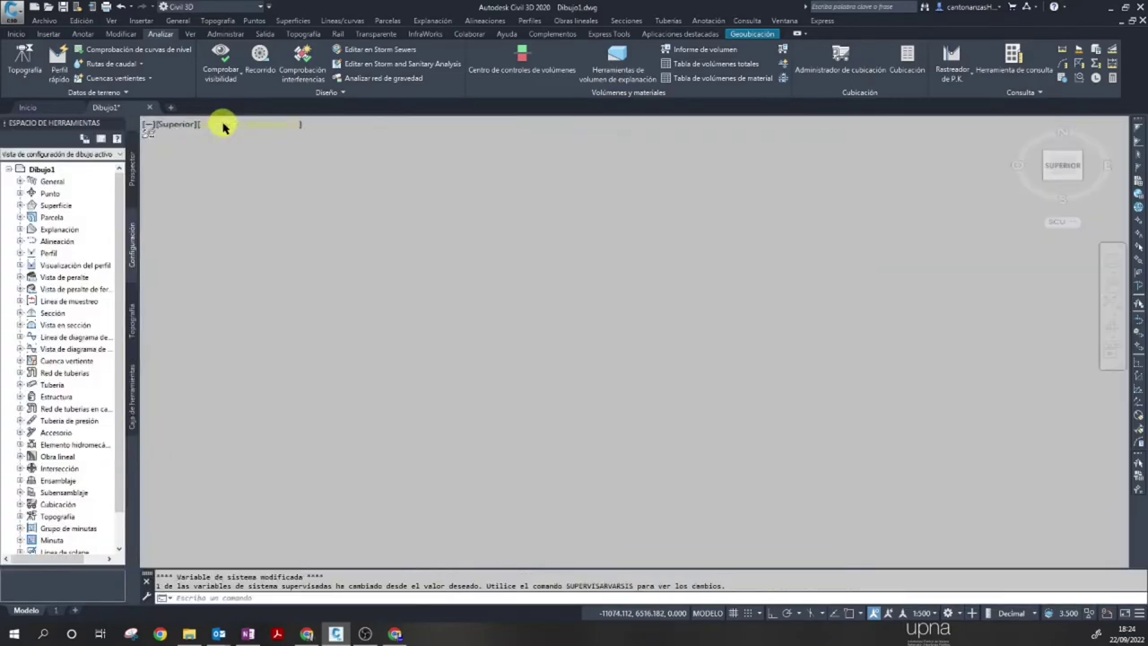
{"action": "left_click_drag", "start_coordinate": [139, 176], "coordinate": [209, 178]}
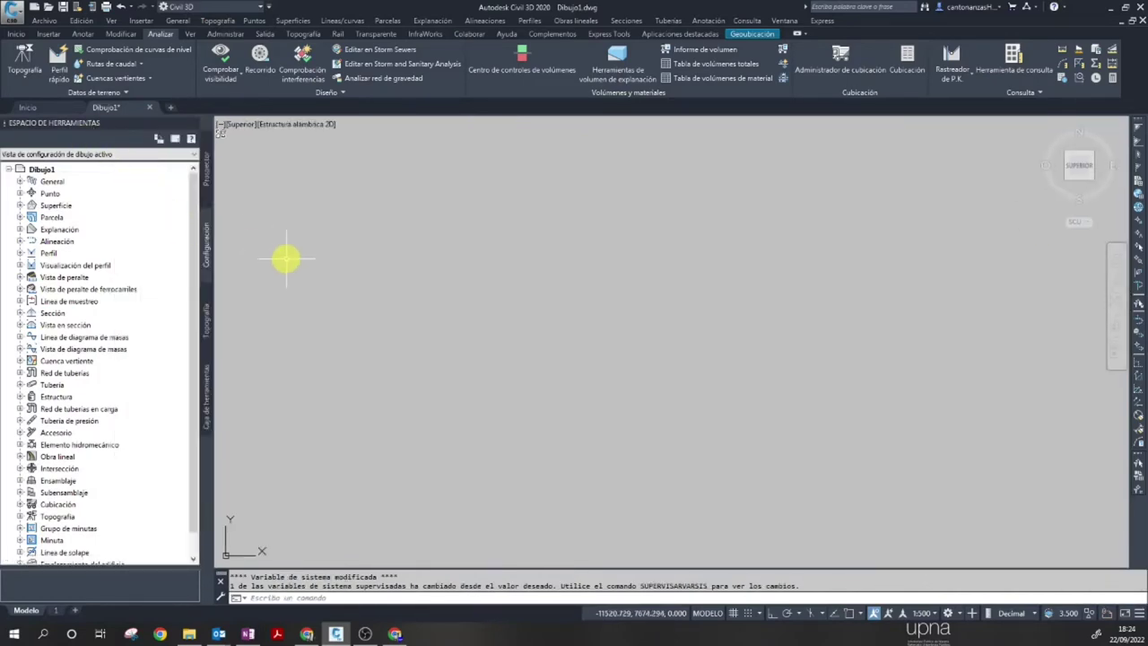
{"action": "mouse_move", "coordinate": [179, 125]}
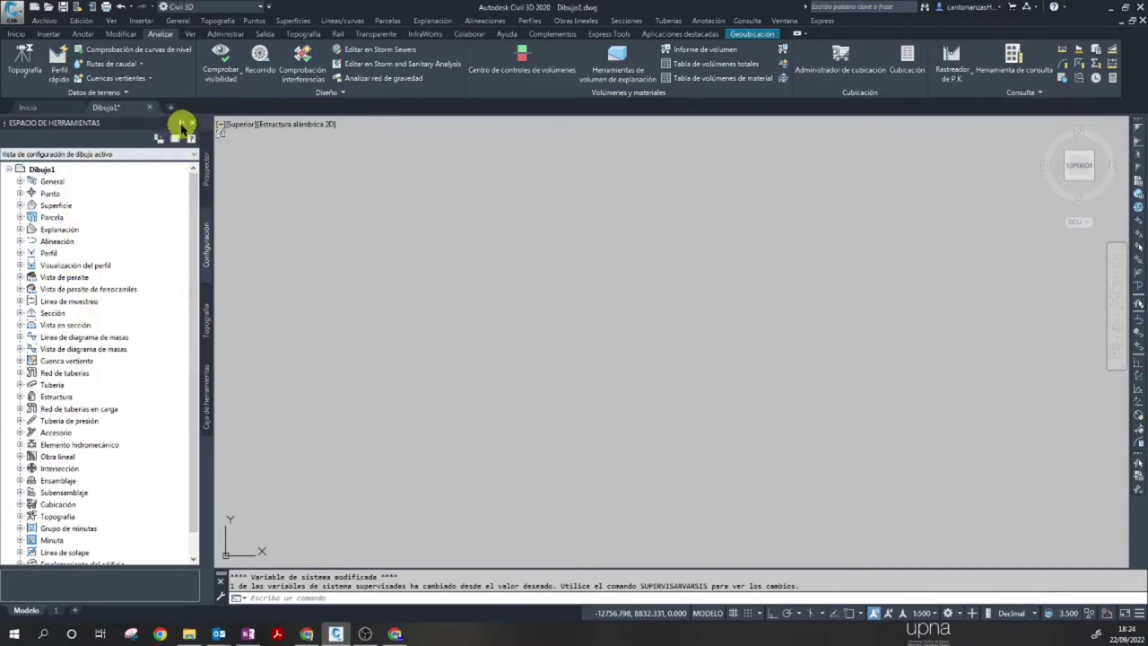
{"action": "left_click", "coordinate": [185, 122]}
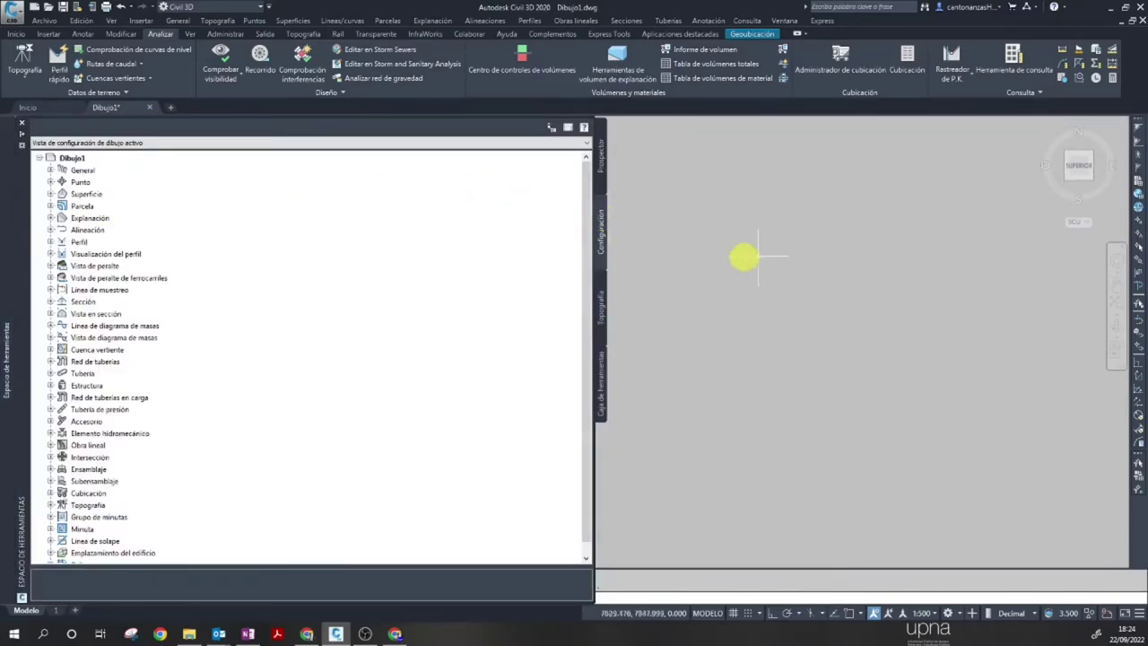
{"action": "mouse_move", "coordinate": [7, 359]}
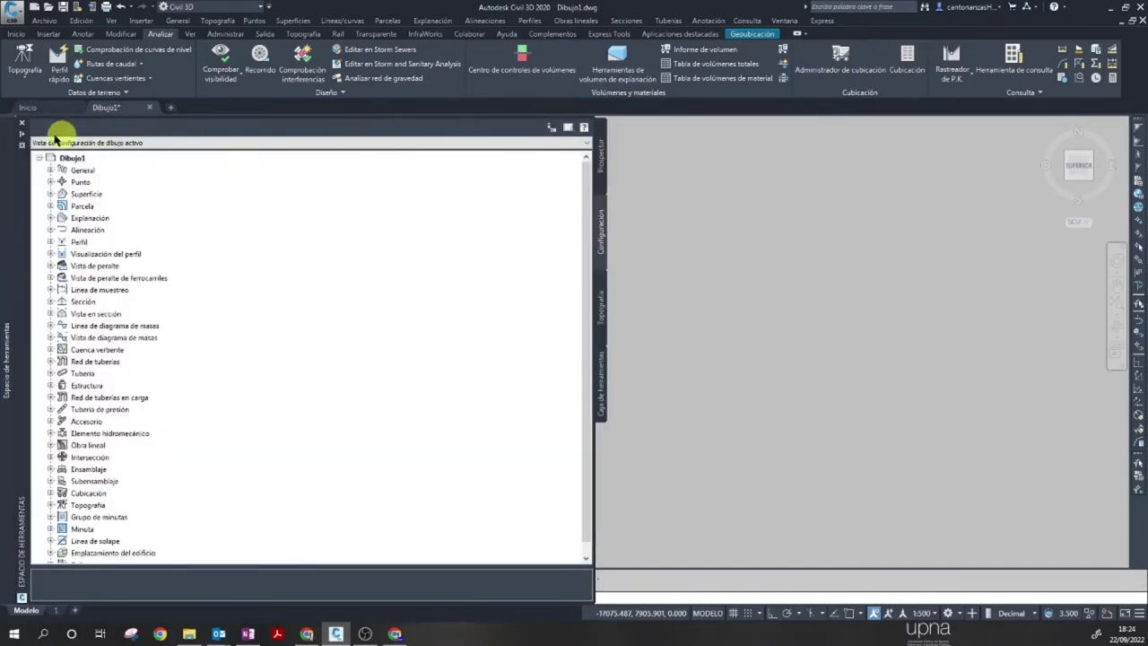
{"action": "left_click", "coordinate": [22, 134]}
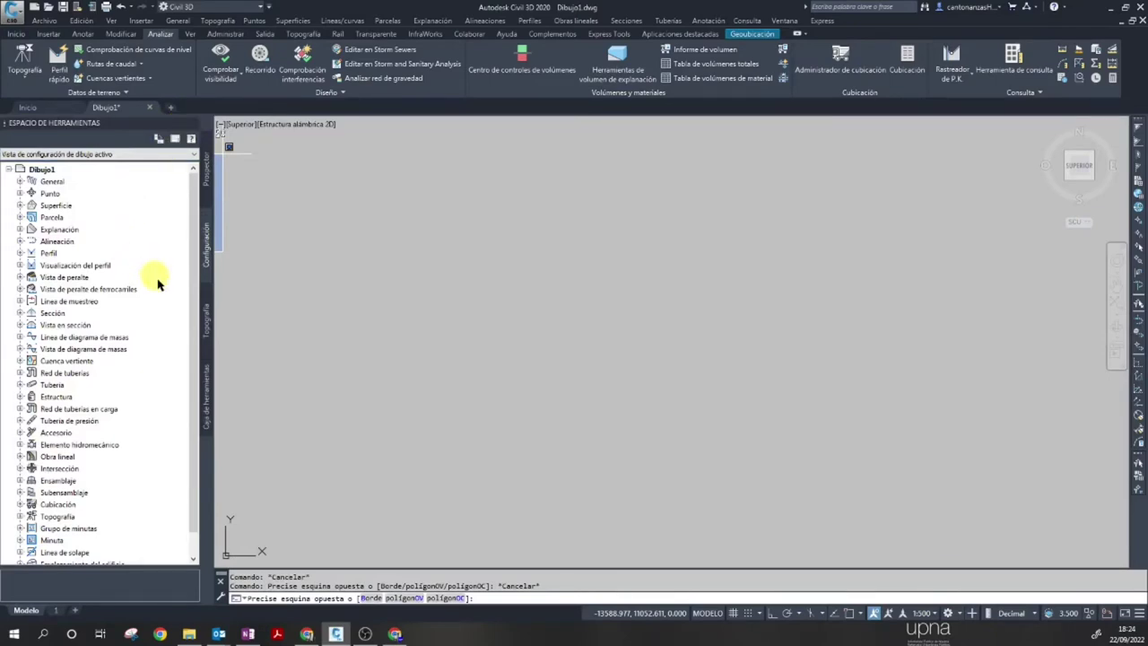
Cycle Toolspace through the Prospector, Configuración and Topografía tabs.
{"action": "left_click", "coordinate": [208, 172]}
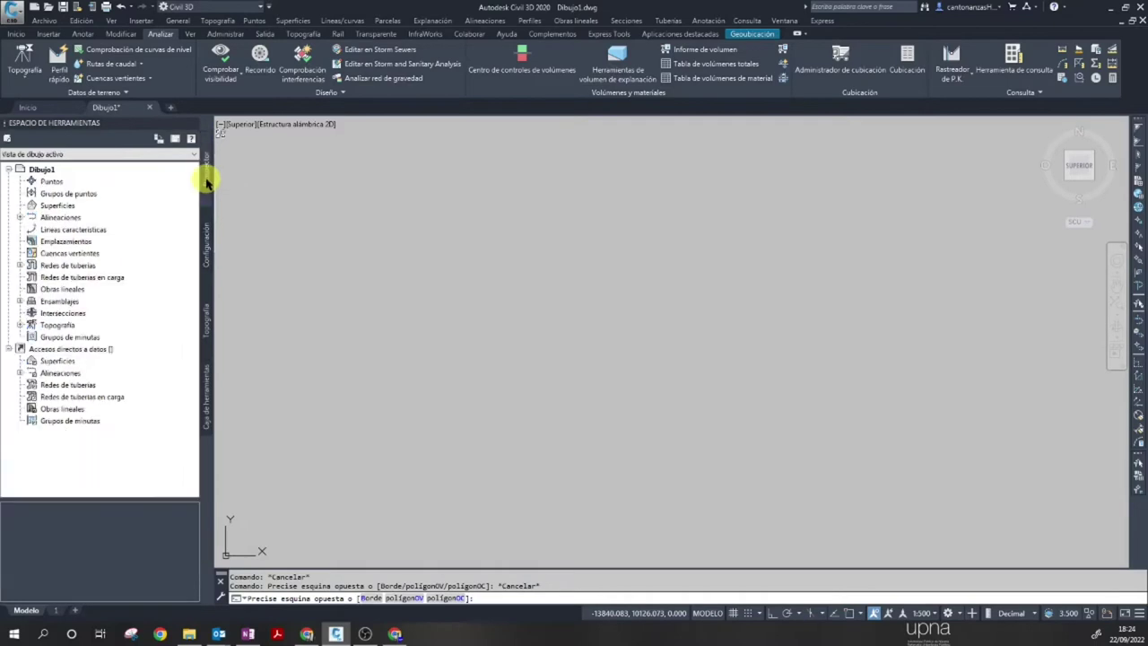
{"action": "left_click", "coordinate": [208, 241]}
{"action": "left_click", "coordinate": [206, 318]}
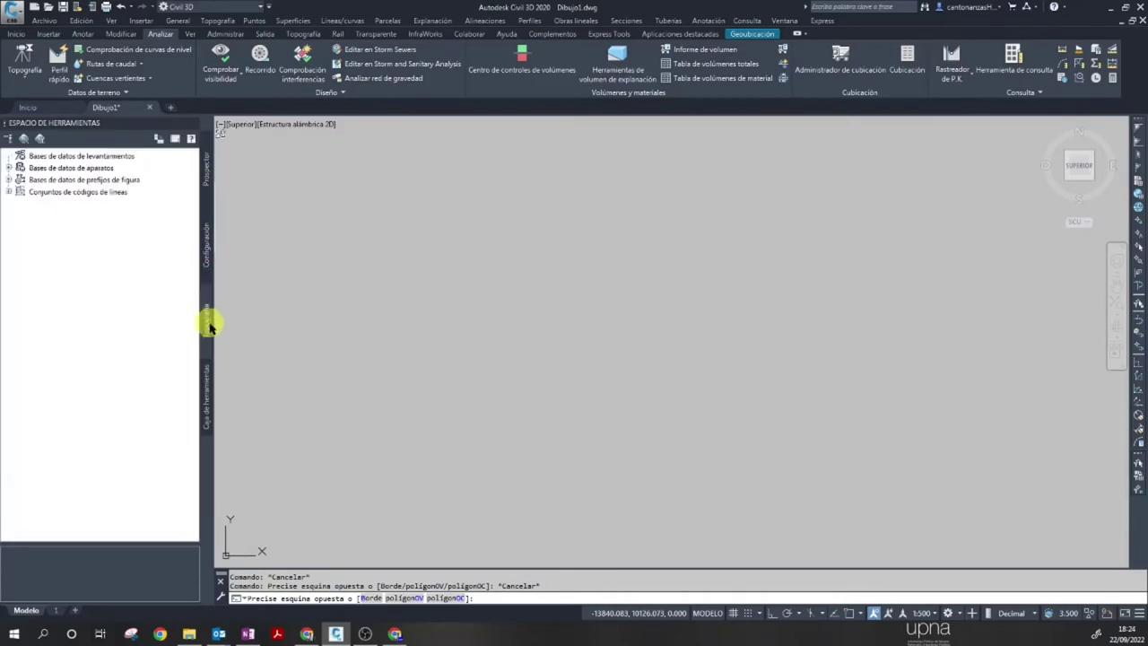
{"action": "left_click", "coordinate": [208, 170]}
{"action": "left_click", "coordinate": [208, 240]}
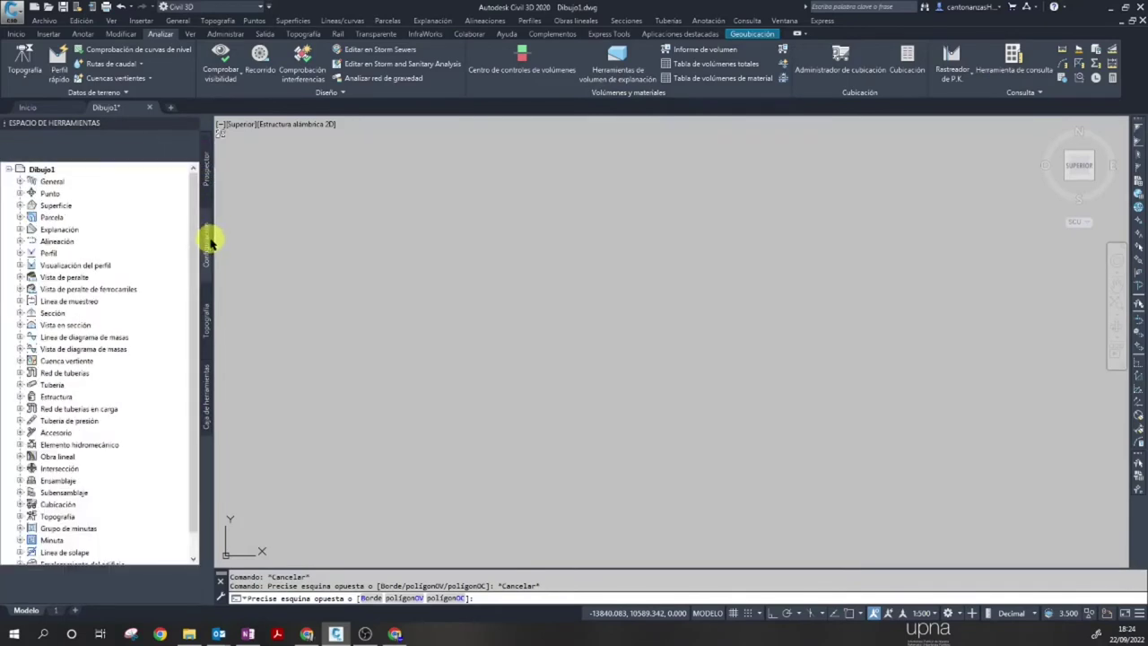
{"action": "left_click", "coordinate": [208, 318]}
View the Caja de herramientas tab, return to Prospector, and expand Redes de tuberías.
{"action": "left_click", "coordinate": [212, 386]}
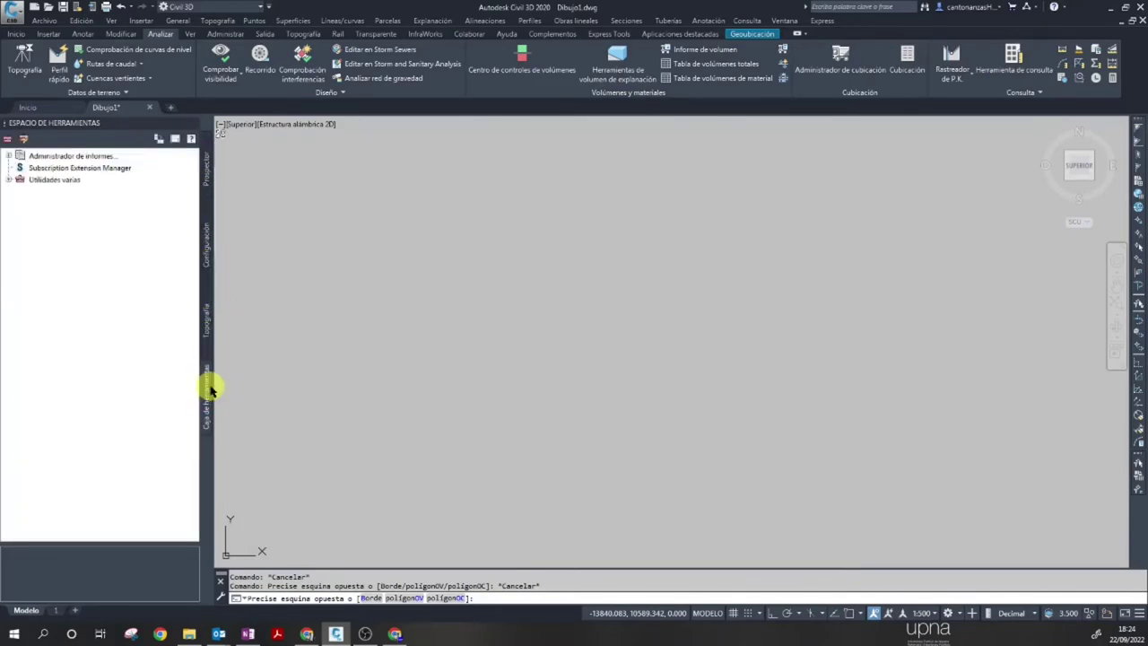
{"action": "left_click", "coordinate": [209, 168]}
{"action": "left_click", "coordinate": [210, 235]}
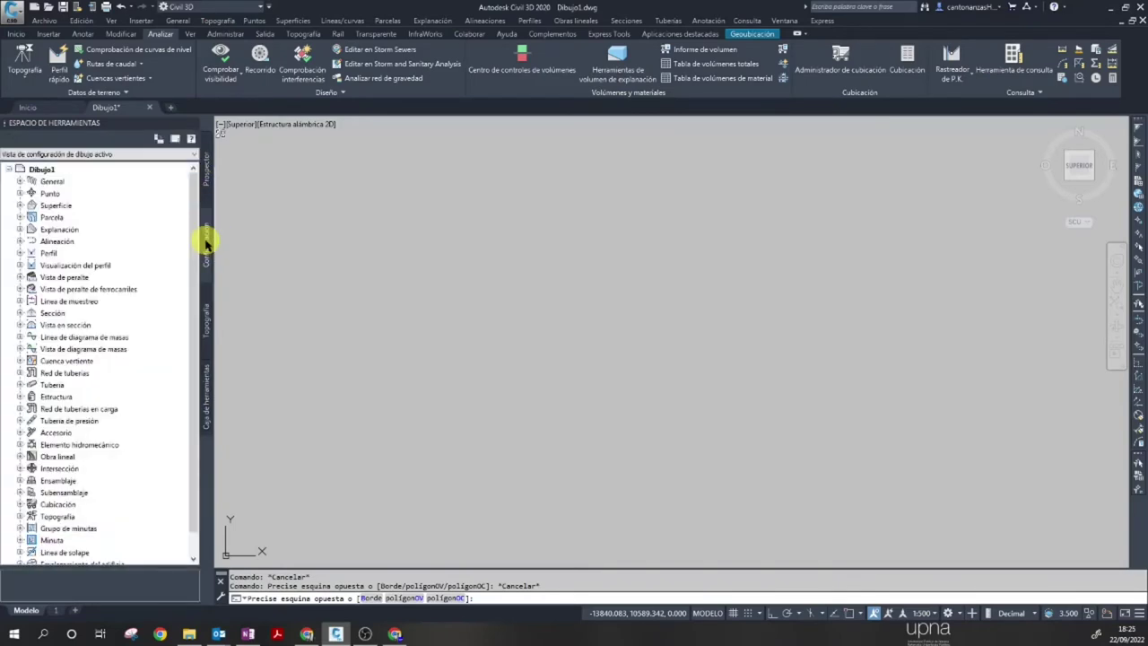
{"action": "left_click", "coordinate": [206, 184]}
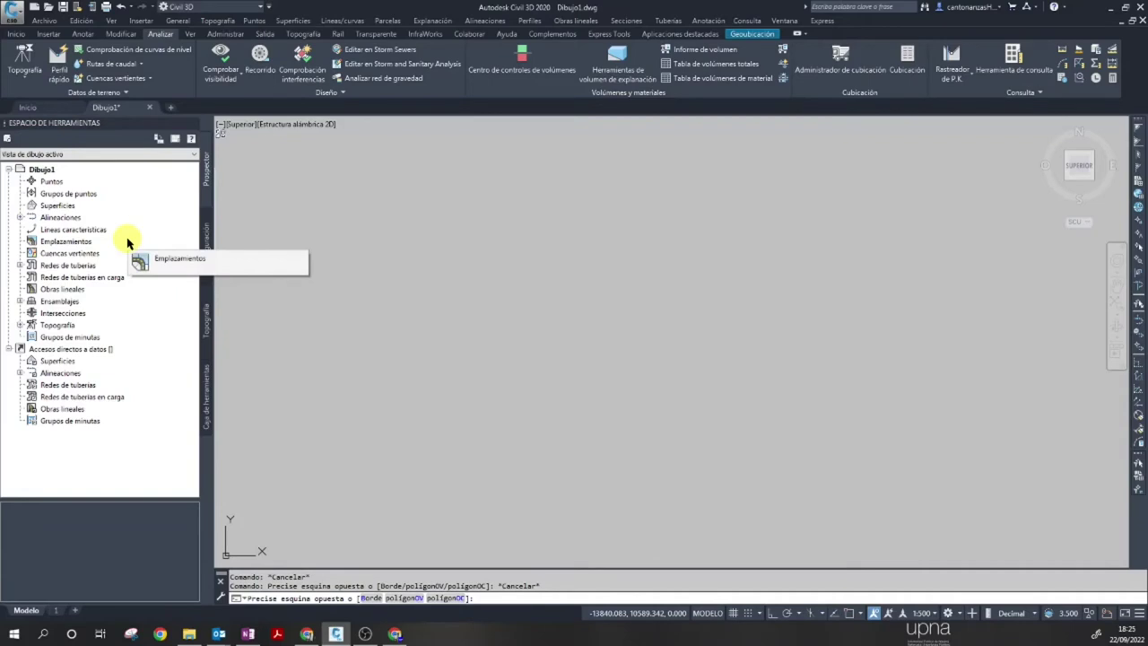
{"action": "left_click", "coordinate": [20, 266]}
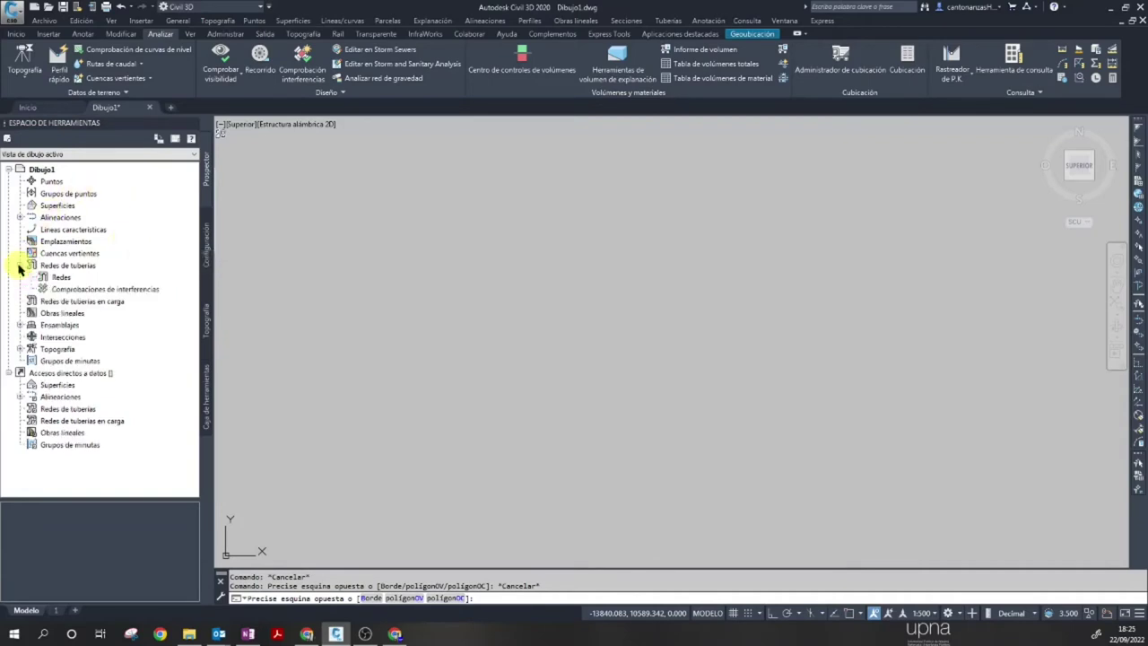
Show the Configuración tree, expand Visualización del perfil and Perfil, and cancel the selection prompt.
{"action": "left_click", "coordinate": [207, 249]}
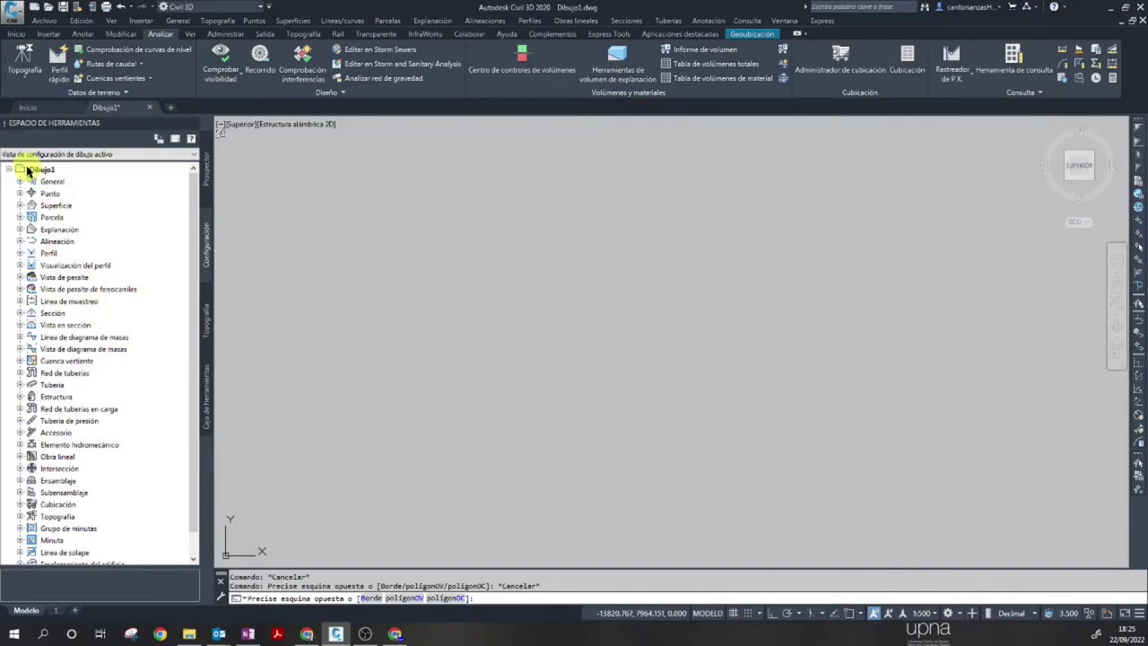
{"action": "left_click", "coordinate": [20, 266]}
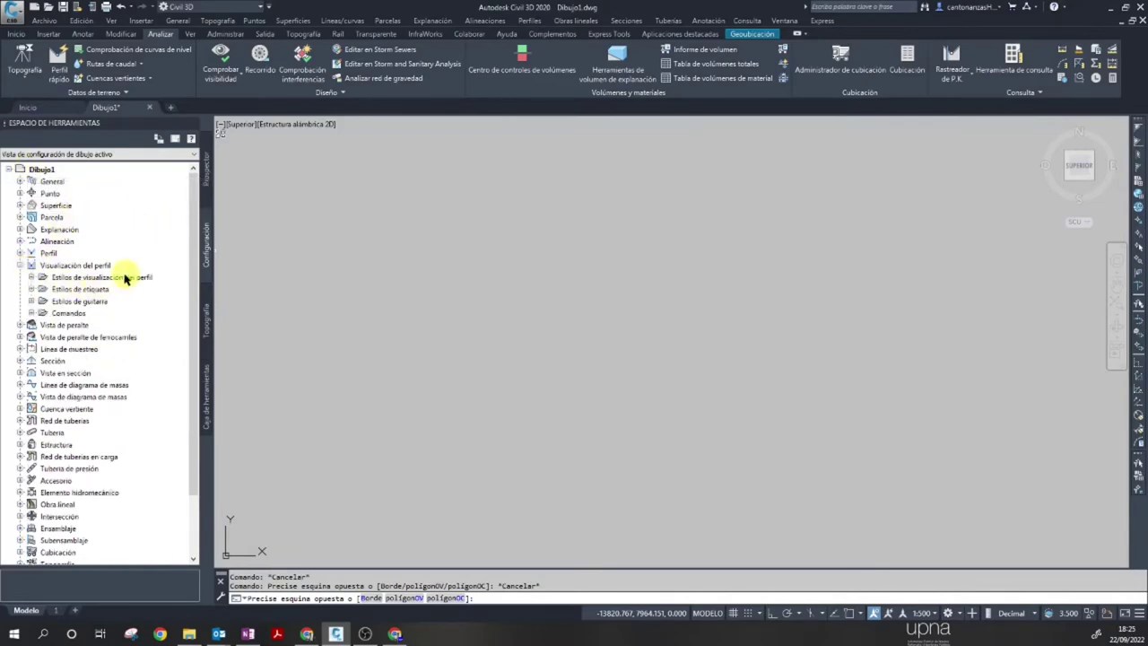
{"action": "left_click", "coordinate": [20, 254]}
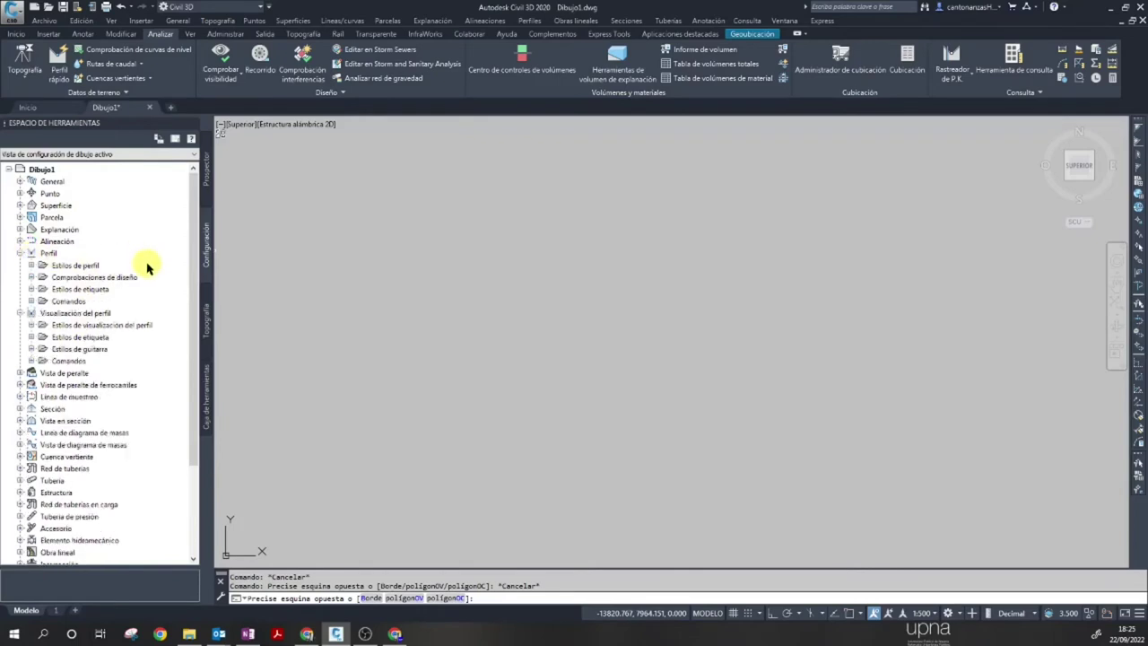
{"action": "mouse_move", "coordinate": [106, 108]}
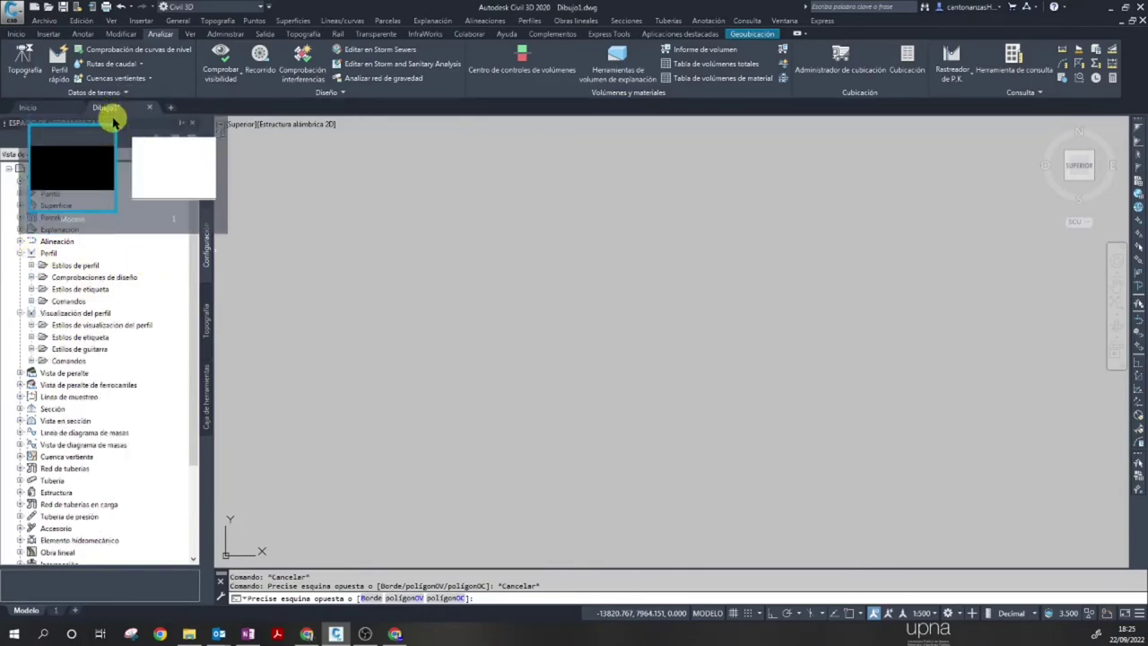
{"action": "key", "text": "Escape"}
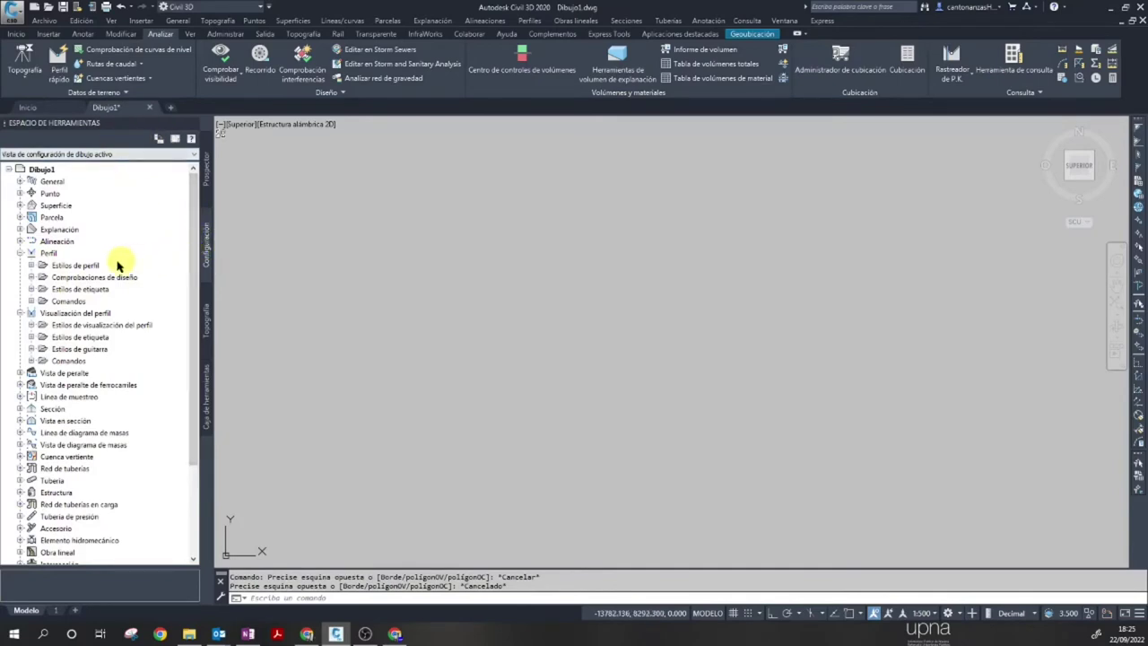
Create a new profile style and browse its design, markers, display and summary tabs.
{"action": "right_click", "coordinate": [61, 268]}
{"action": "left_click", "coordinate": [91, 273]}
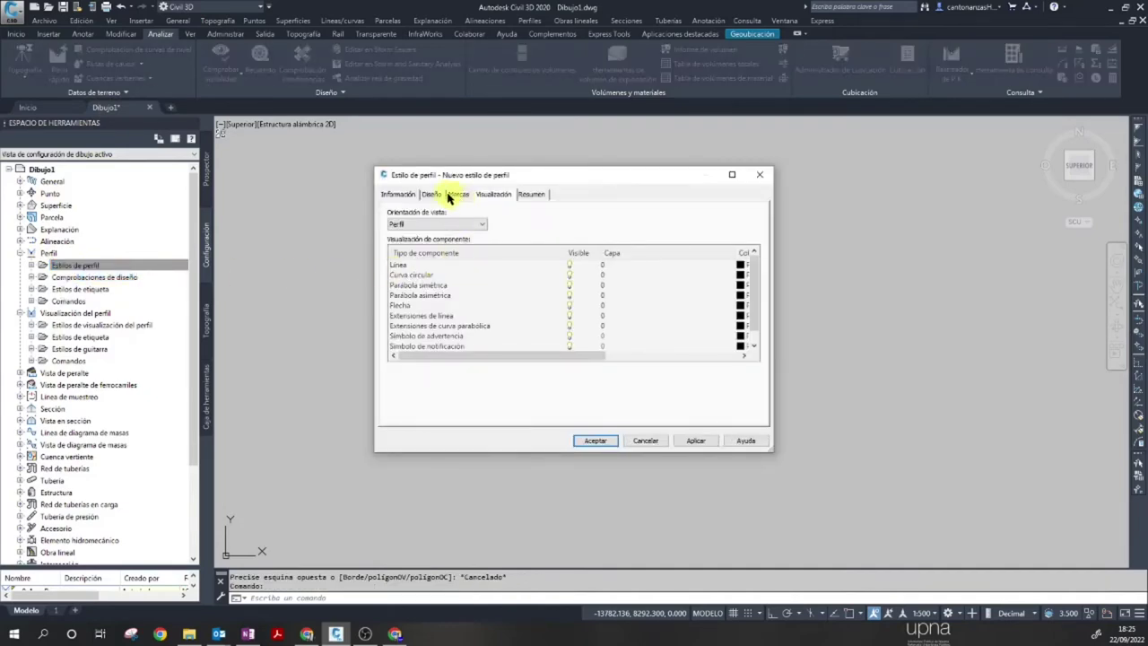
{"action": "left_click", "coordinate": [433, 195]}
{"action": "left_click", "coordinate": [462, 195]}
{"action": "left_click", "coordinate": [492, 195]}
{"action": "left_click", "coordinate": [529, 195]}
Toggle the Información group, close the style dialog, and collapse Perfil and Visualización del perfil.
{"action": "left_click", "coordinate": [396, 231]}
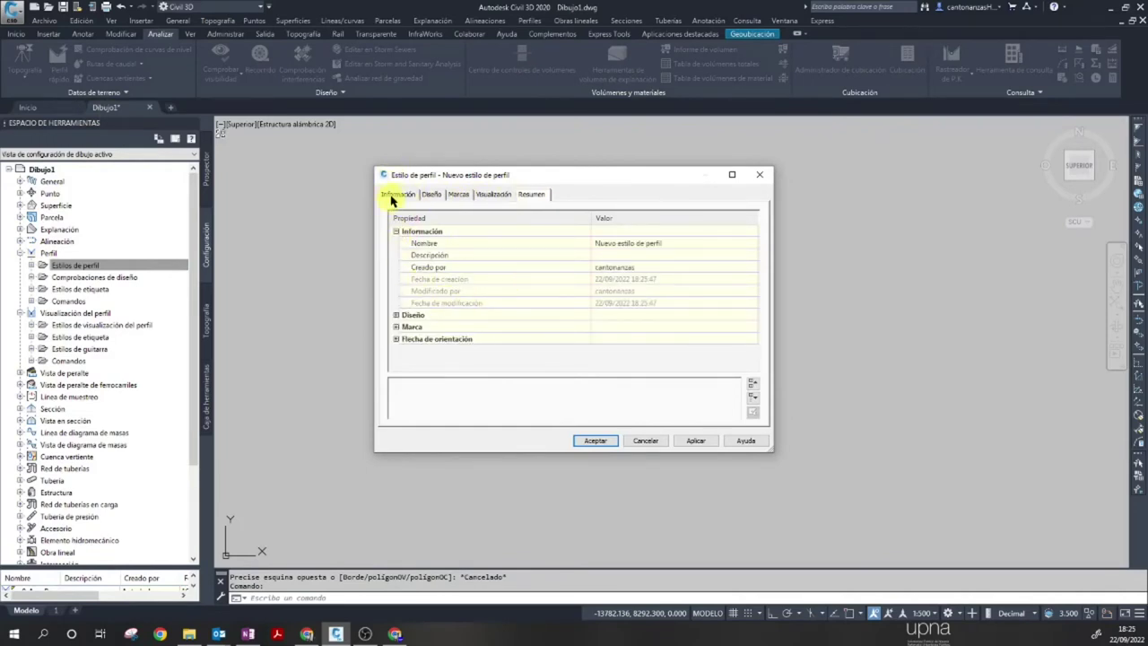
{"action": "left_click", "coordinate": [396, 231]}
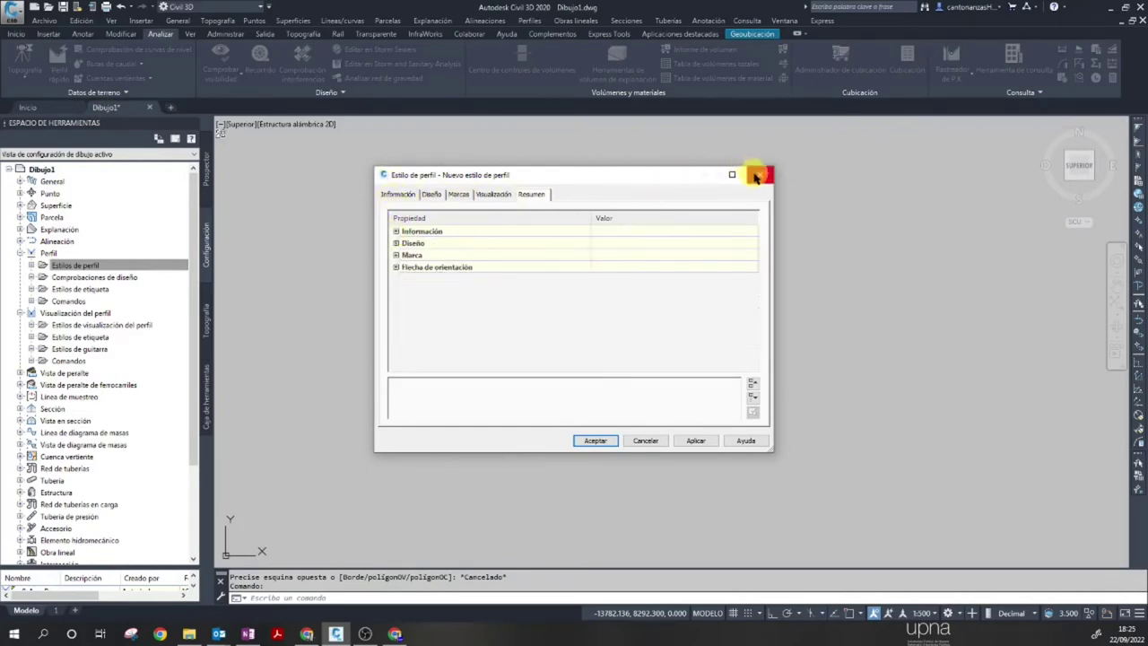
{"action": "left_click", "coordinate": [760, 174]}
{"action": "left_click", "coordinate": [75, 265]}
{"action": "left_click", "coordinate": [22, 255]}
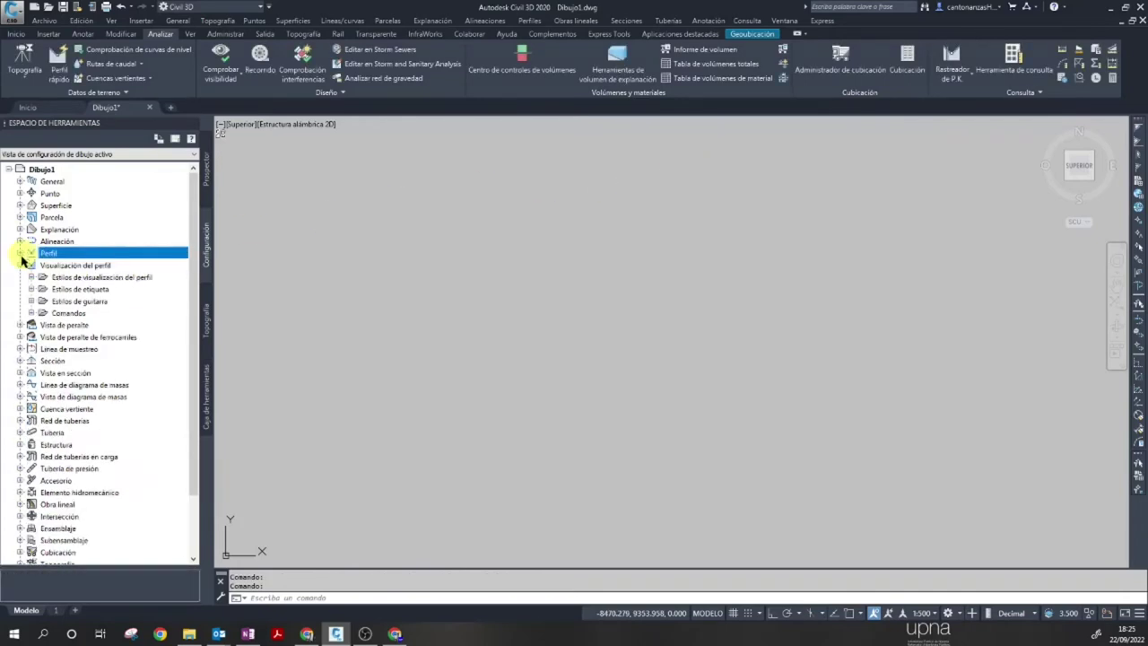
{"action": "left_click", "coordinate": [23, 267]}
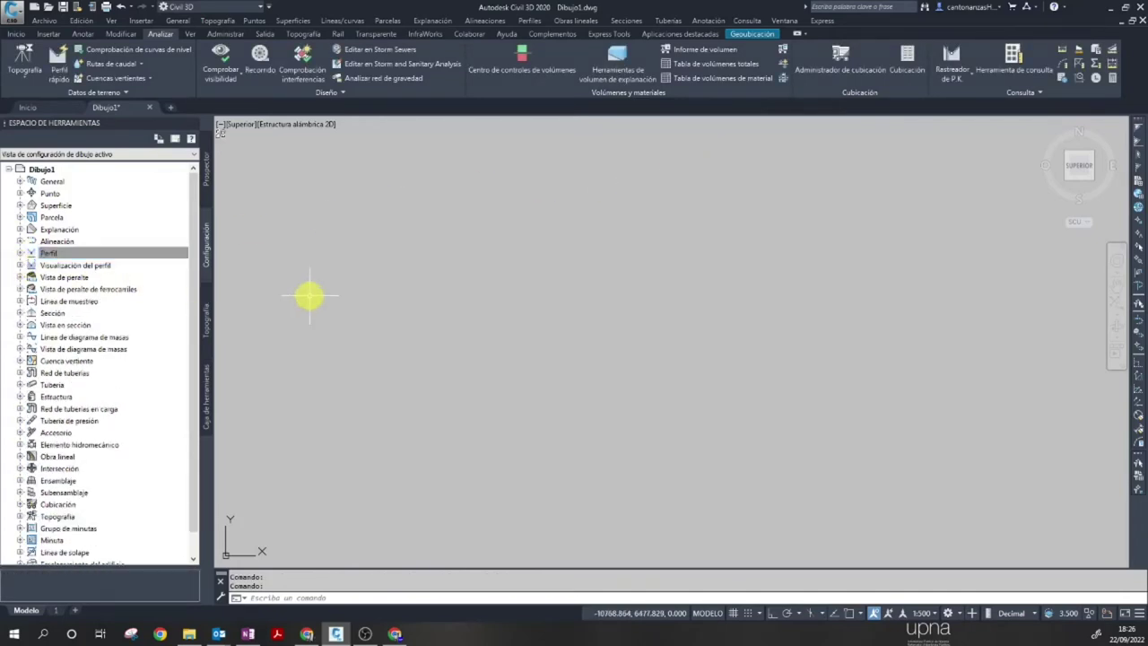
Return focus to the settings tree and close the Toolspace palette.
{"action": "left_click", "coordinate": [207, 232]}
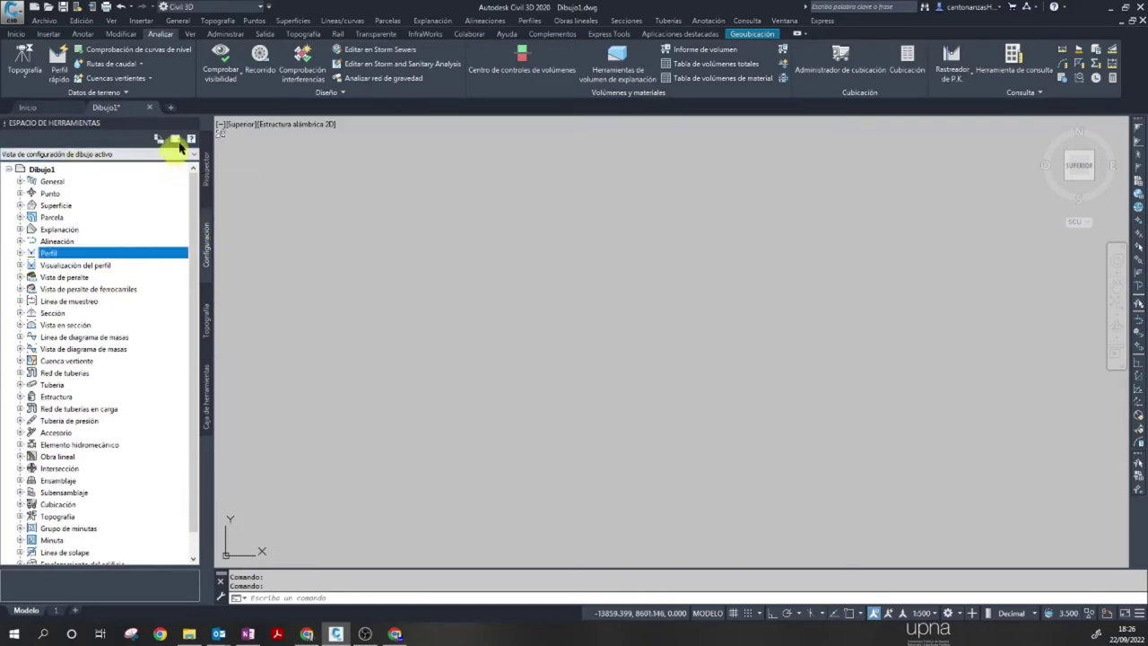
{"action": "left_click", "coordinate": [192, 123]}
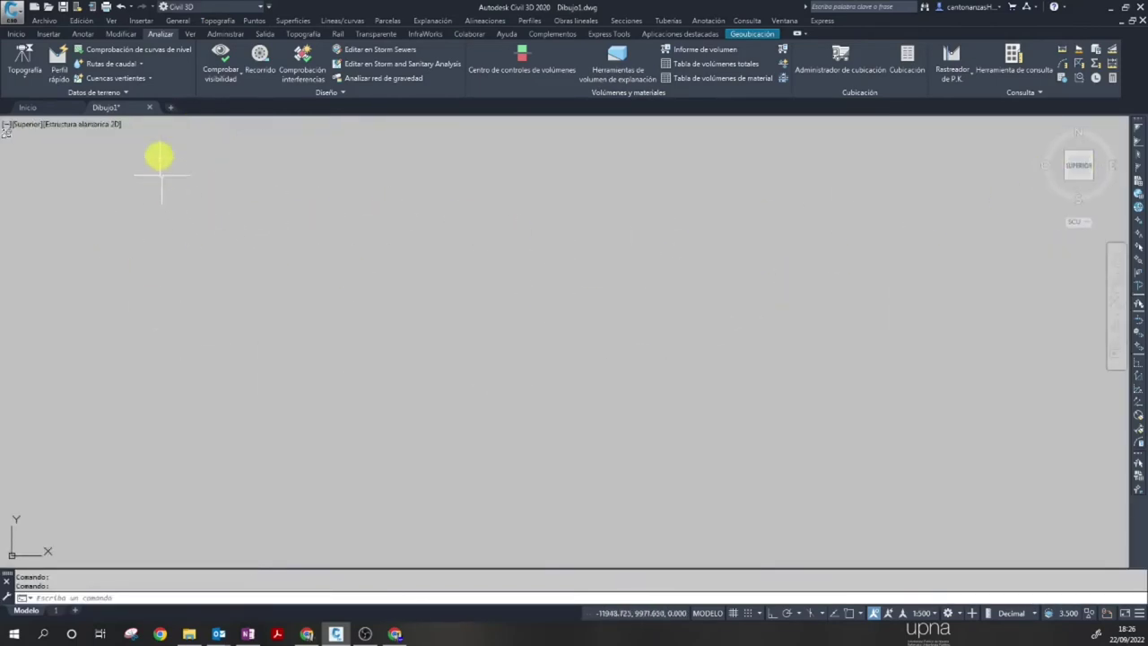
{"action": "left_click", "coordinate": [269, 6]}
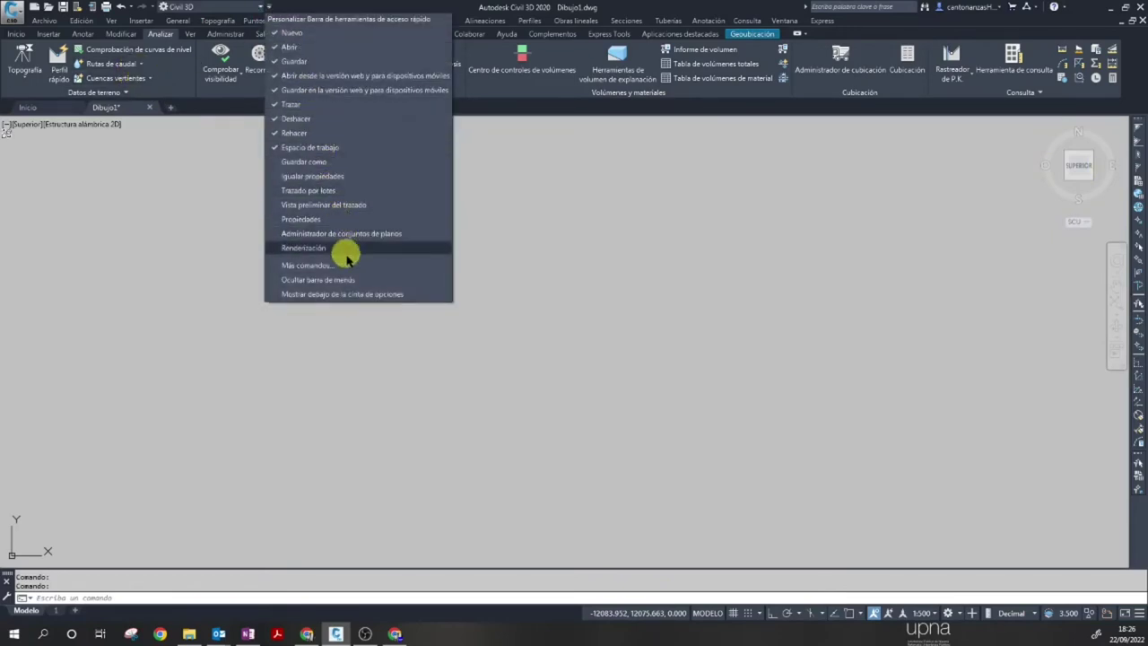
Hide the classic menu bar and switch between the Colaborar and Inicio tabs.
{"action": "left_click", "coordinate": [350, 281]}
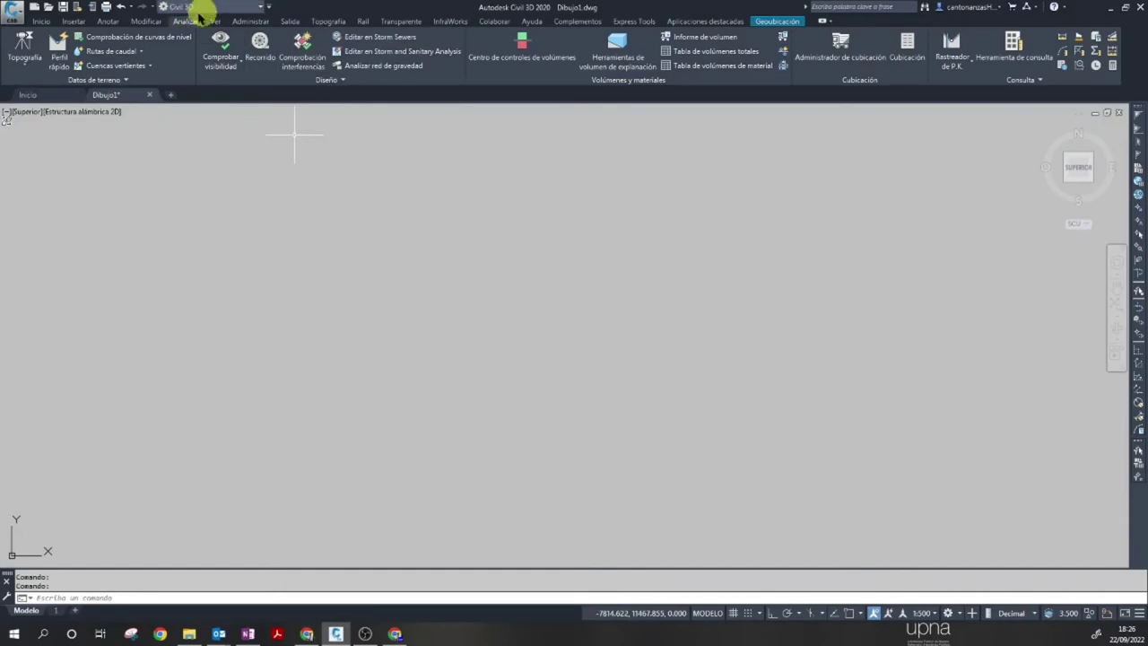
{"action": "left_click", "coordinate": [492, 21]}
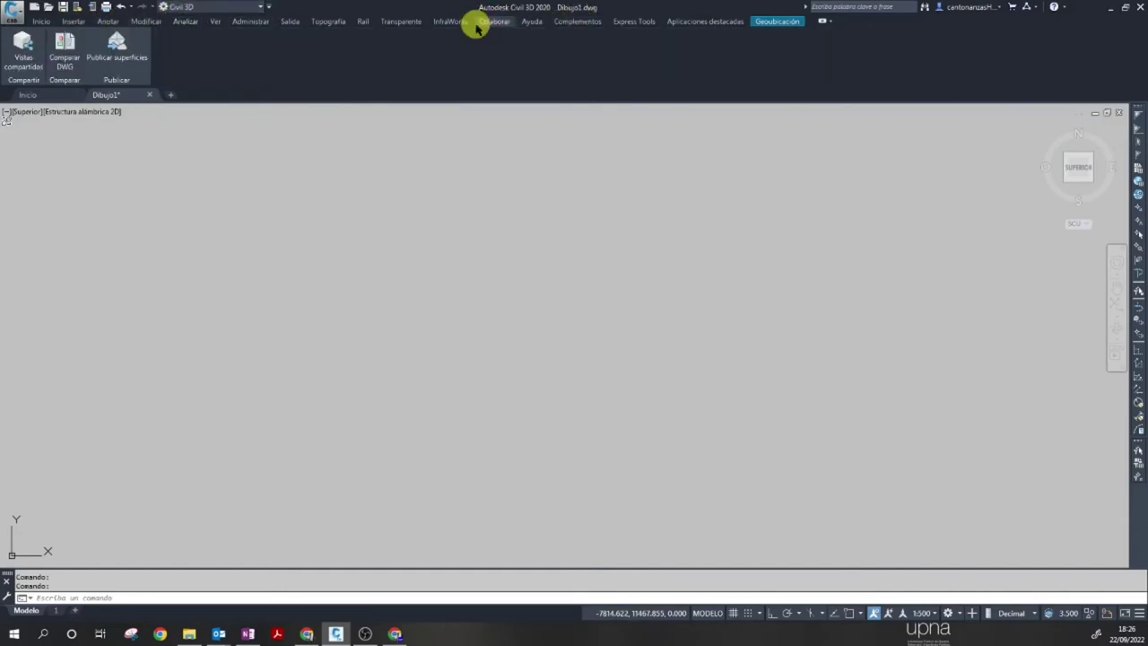
{"action": "left_click", "coordinate": [38, 22]}
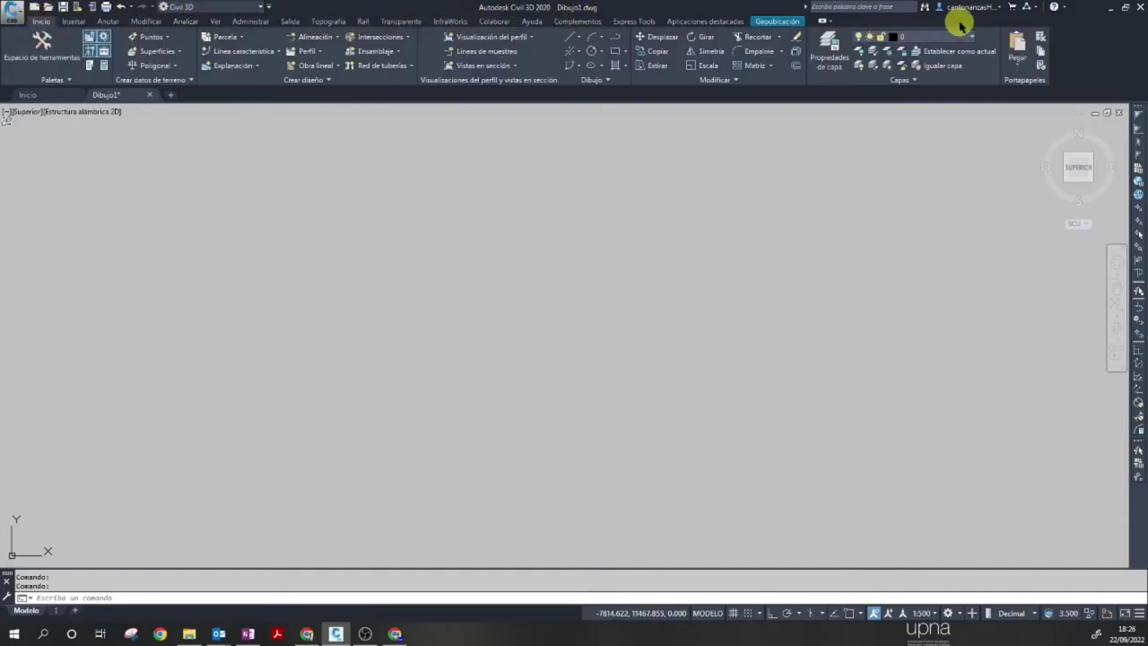
Cycle the ribbon minimize states and restore the full Inicio panels.
{"action": "left_click", "coordinate": [823, 22]}
{"action": "left_click", "coordinate": [823, 22]}
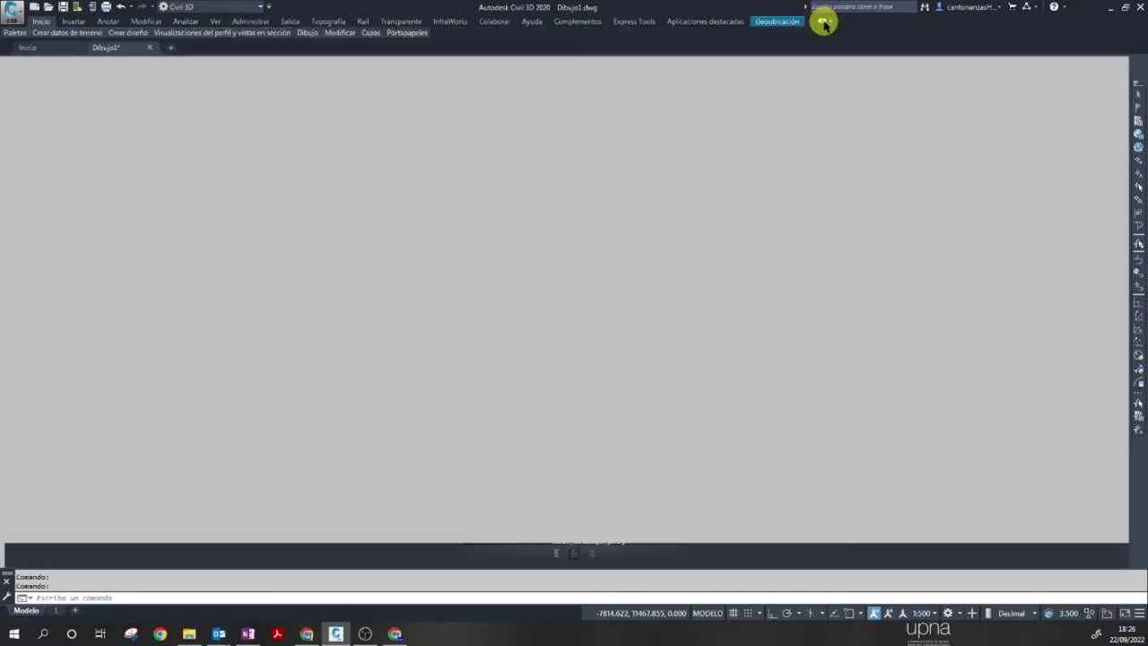
{"action": "left_click", "coordinate": [824, 21]}
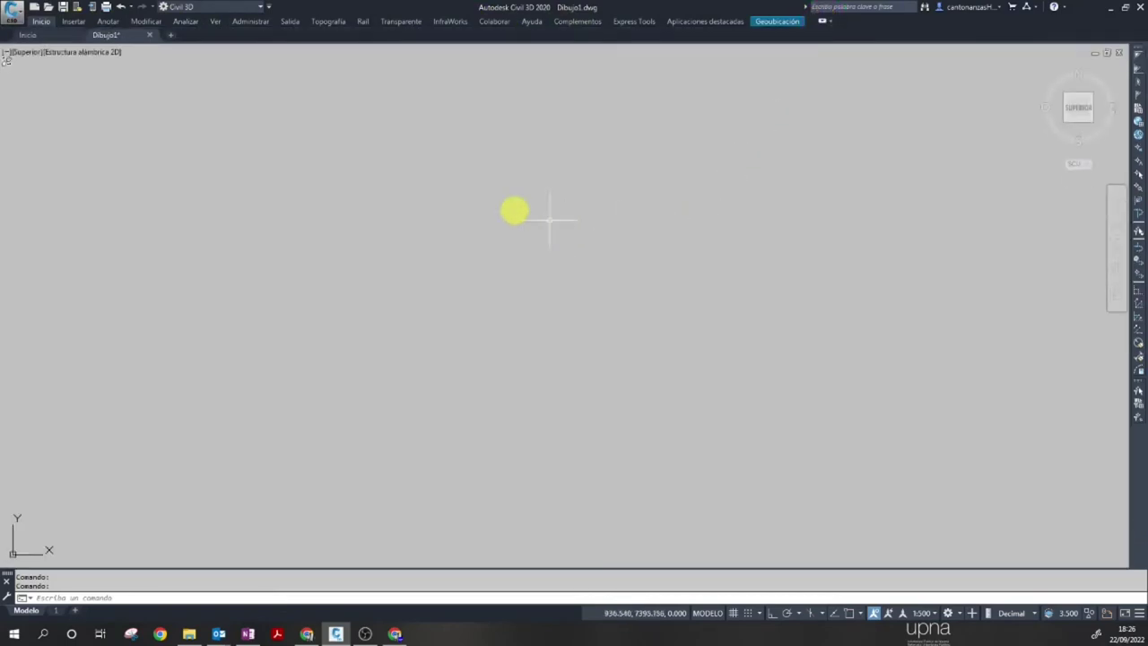
{"action": "left_click", "coordinate": [823, 21]}
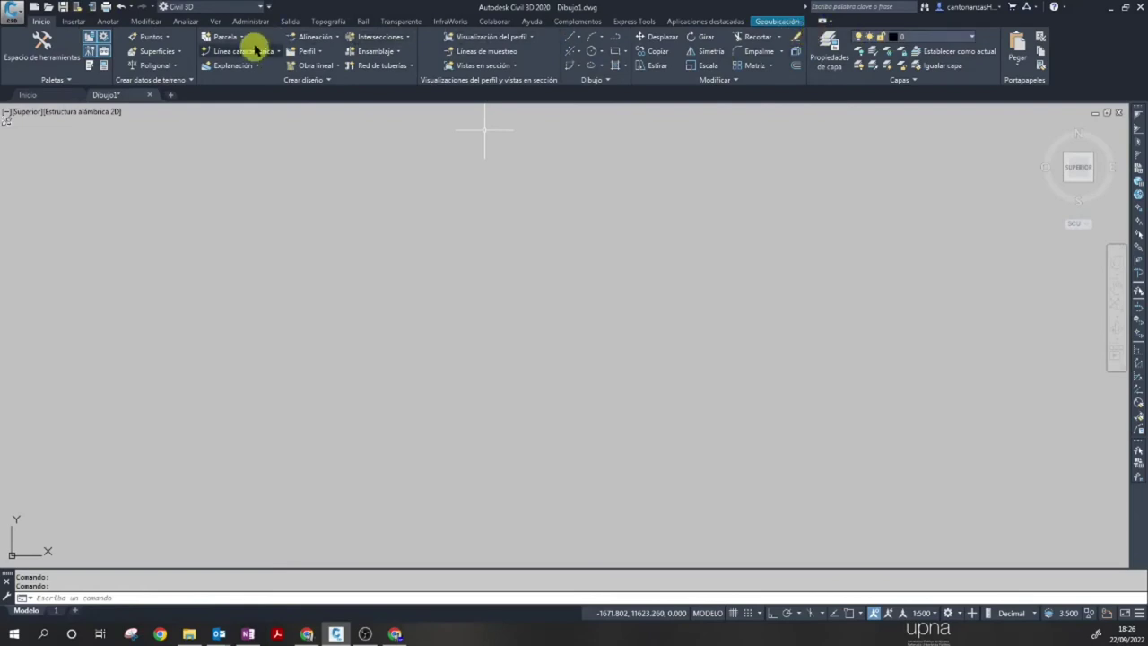
Choose Mostrar barra de menús from the Quick Access Toolbar dropdown.
{"action": "left_click", "coordinate": [269, 8]}
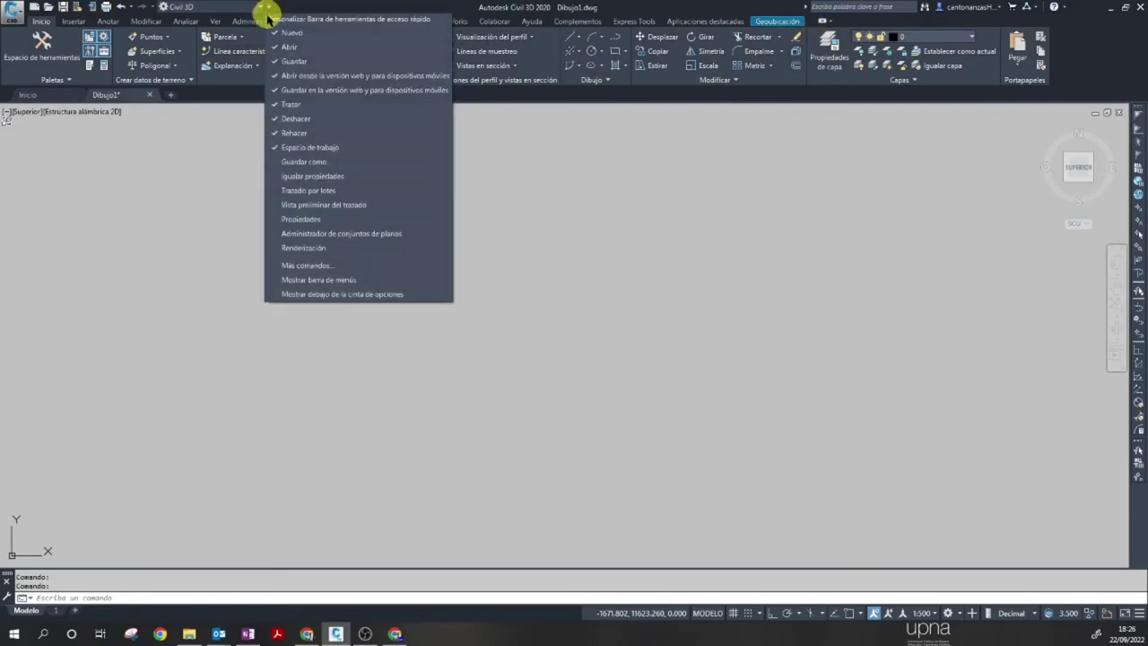
{"action": "left_click", "coordinate": [361, 281]}
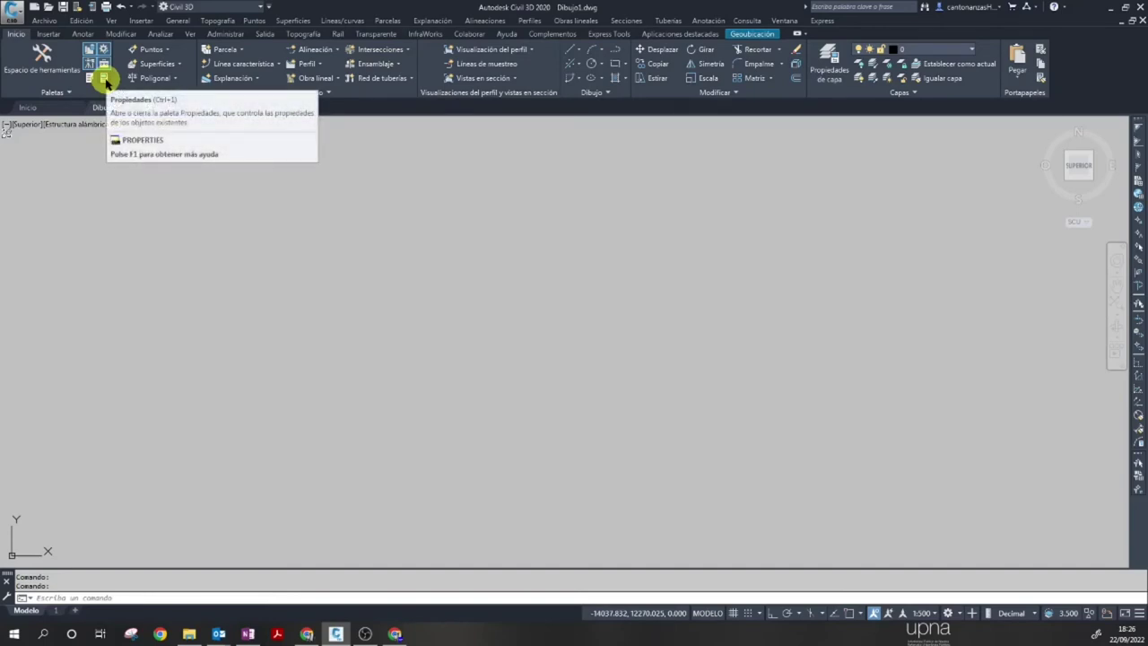
Open and close the Properties palette, then switch between the Insertar and Inicio tabs.
{"action": "left_click", "coordinate": [105, 80]}
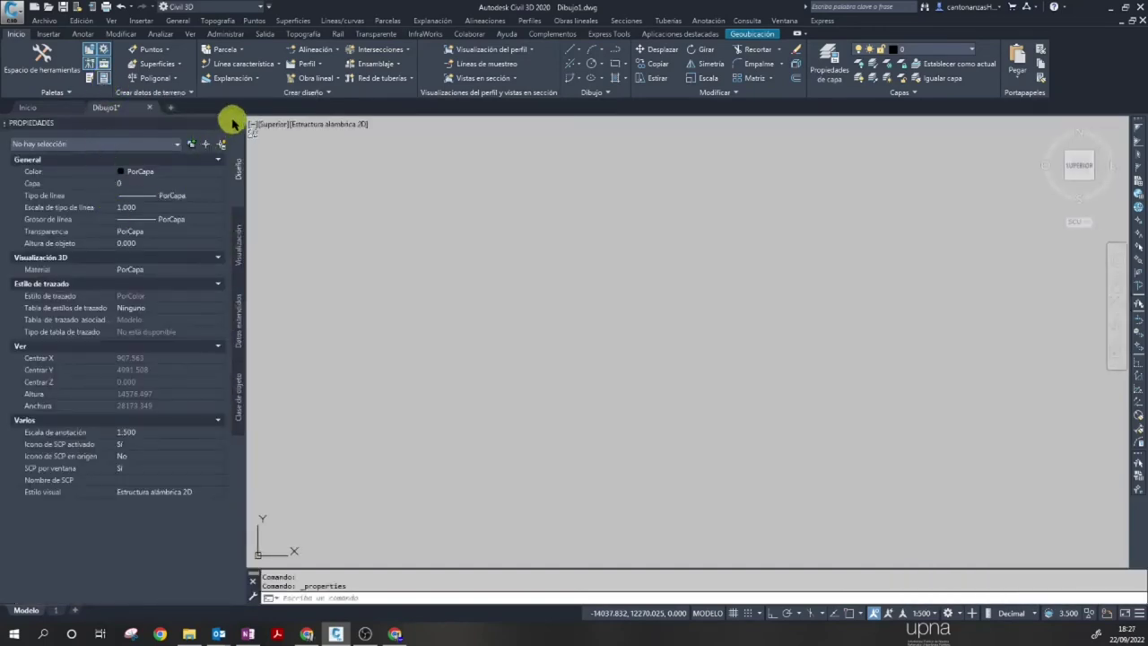
{"action": "left_click", "coordinate": [225, 123]}
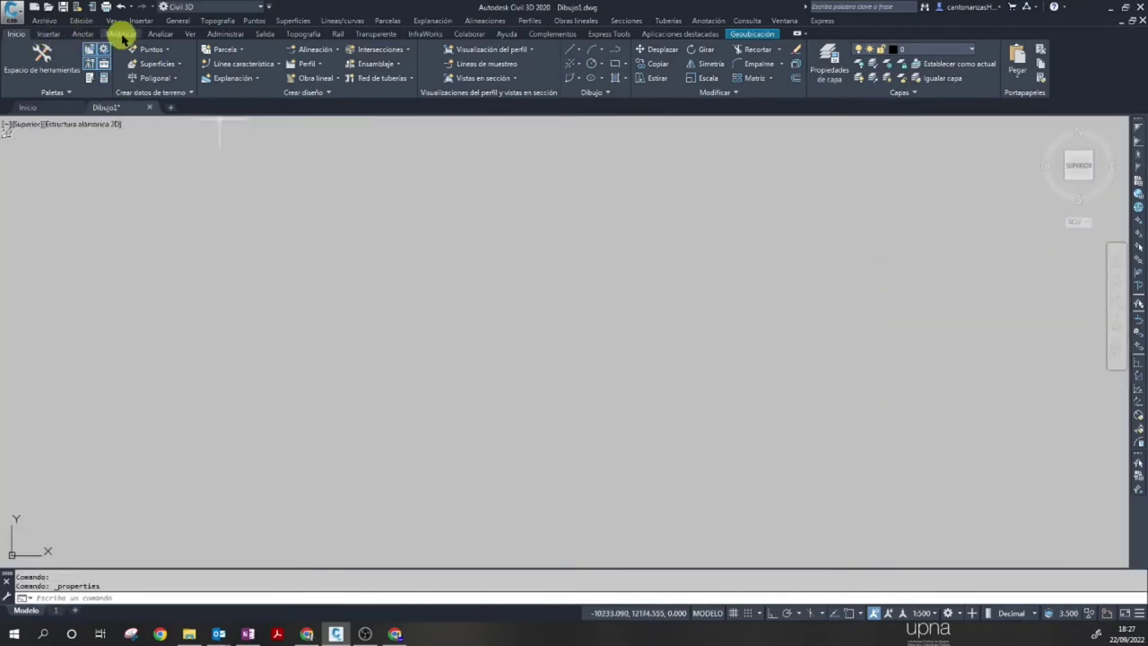
{"action": "left_click", "coordinate": [52, 34]}
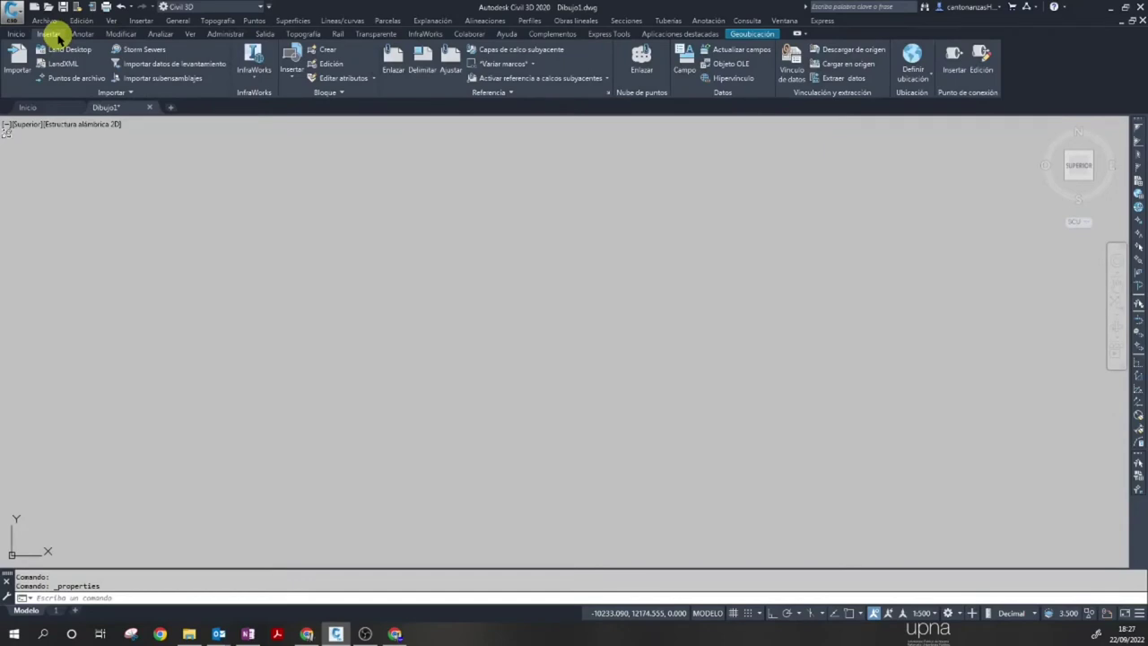
{"action": "left_click", "coordinate": [18, 36]}
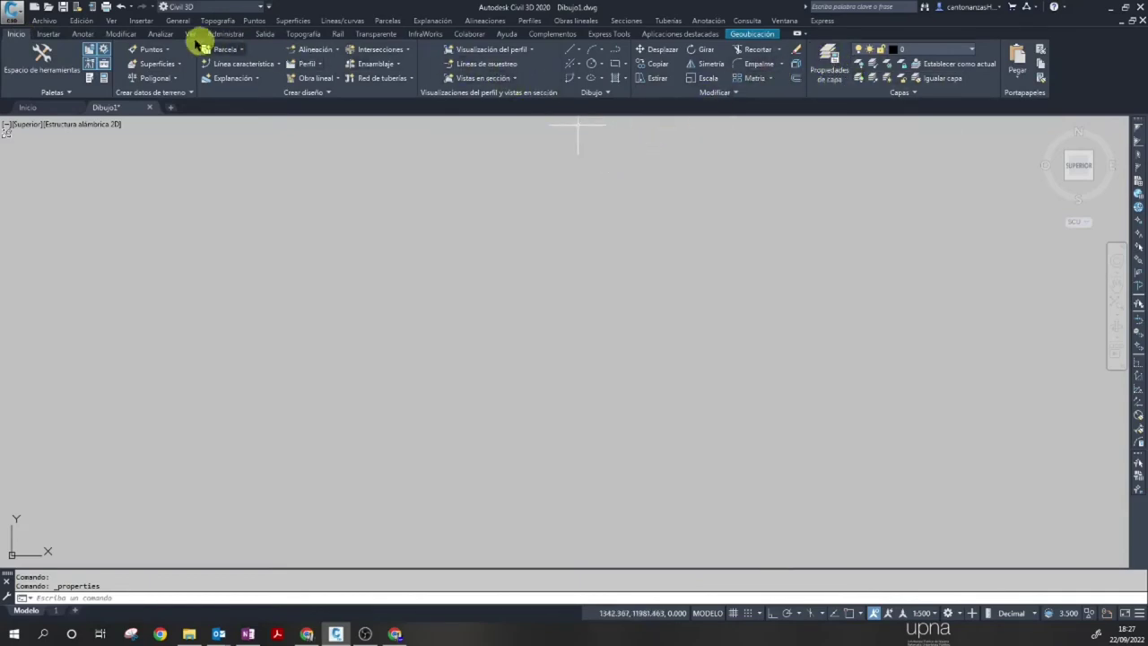
Browse the Insertar and Anotar tabs and the file menu, ending on Insertar.
{"action": "left_click", "coordinate": [50, 34]}
{"action": "left_click", "coordinate": [73, 35]}
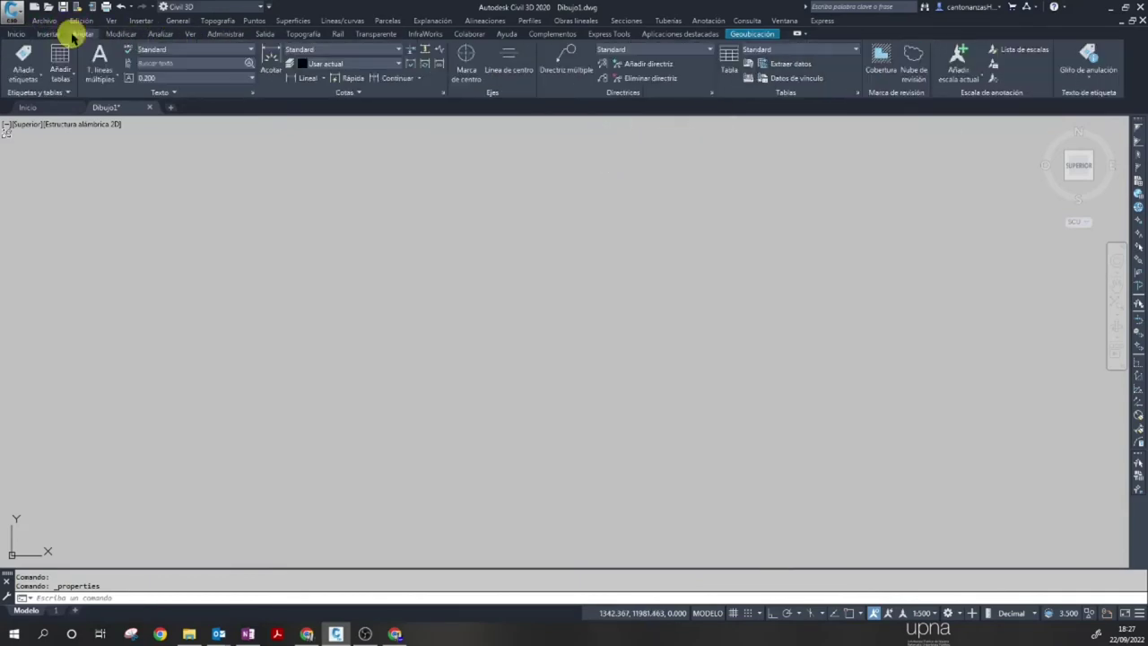
{"action": "left_click", "coordinate": [17, 34]}
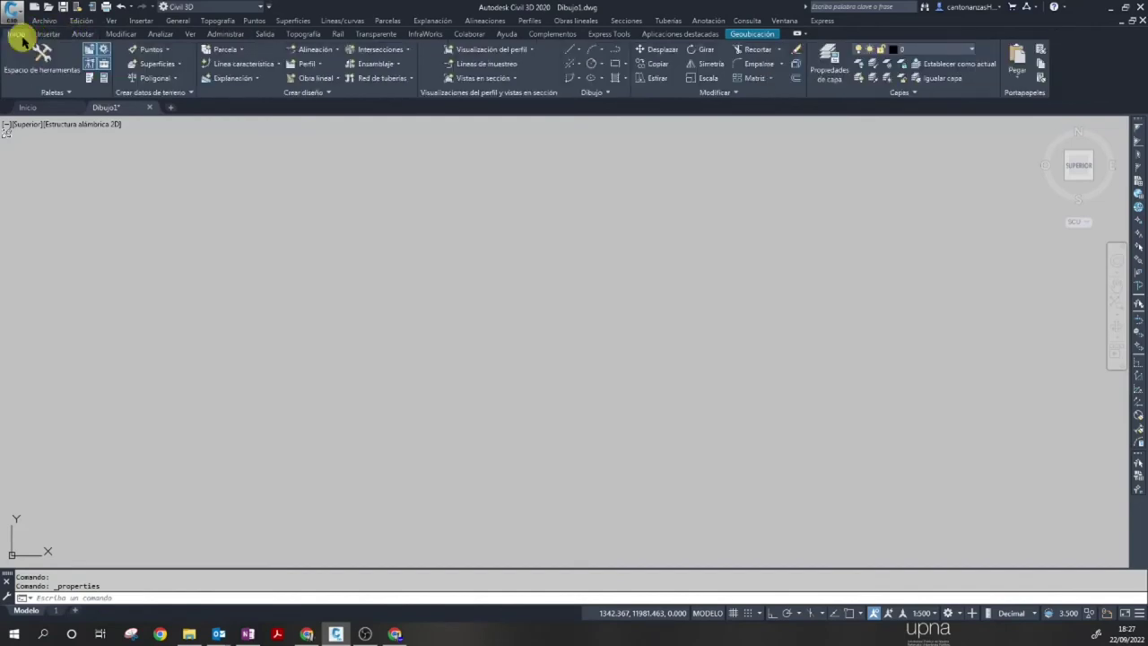
{"action": "left_click", "coordinate": [45, 22]}
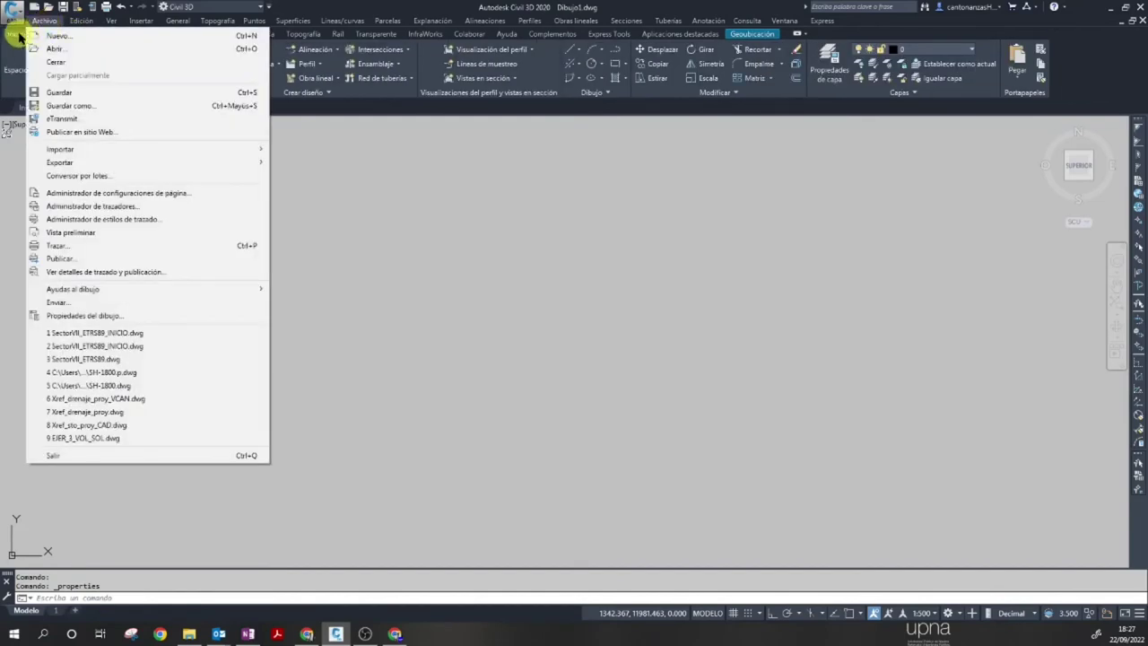
{"action": "left_click", "coordinate": [23, 36]}
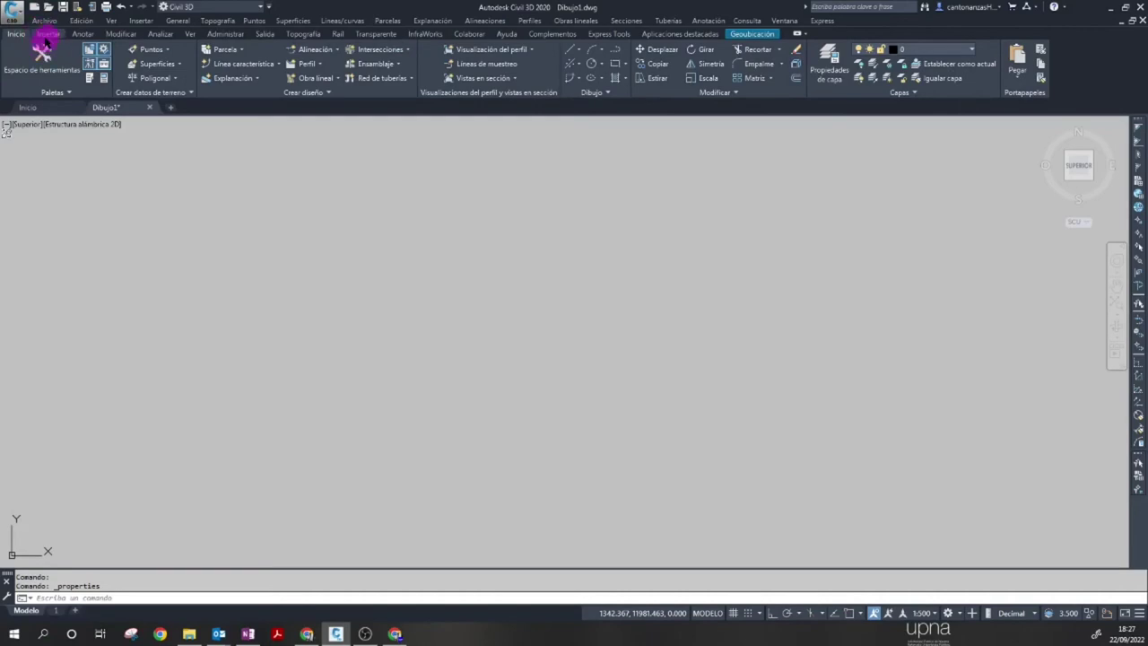
{"action": "left_click", "coordinate": [47, 36]}
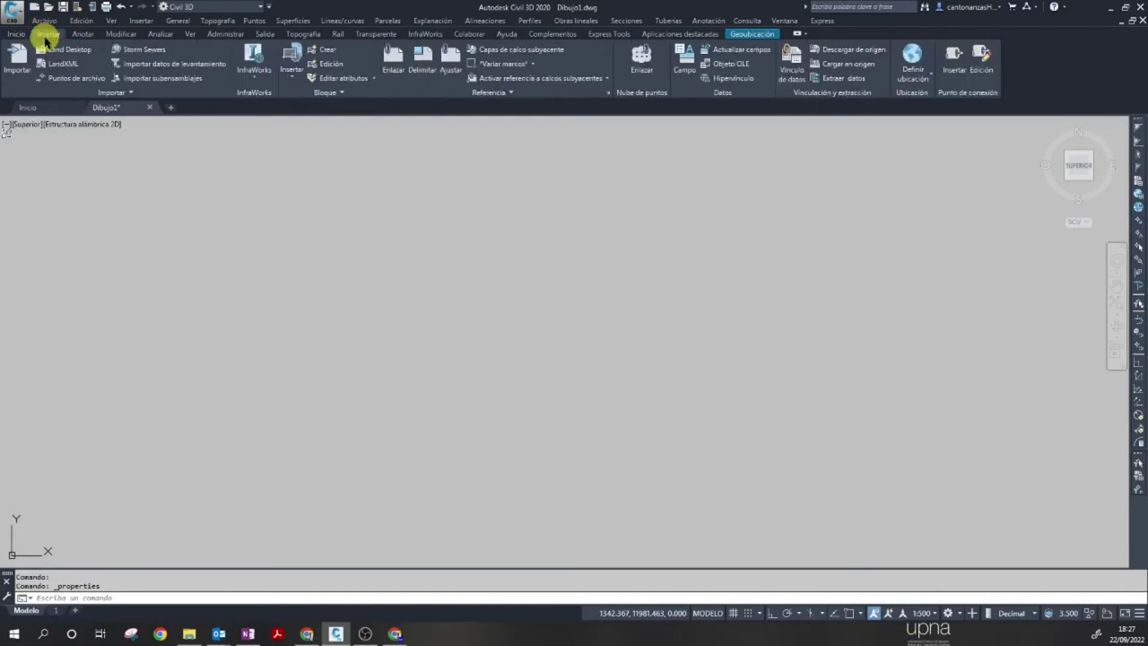
Switch to the Dibujo y anotación workspace, open Properties, then return to the Civil 3D workspace.
{"action": "left_click", "coordinate": [257, 7]}
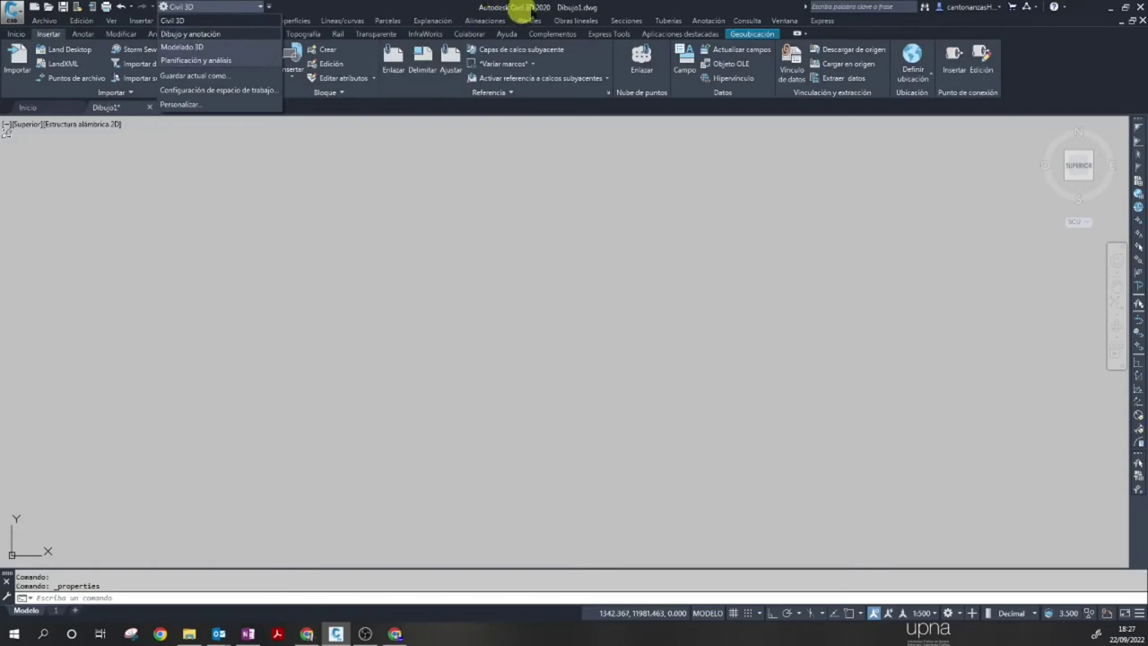
{"action": "left_click", "coordinate": [205, 33]}
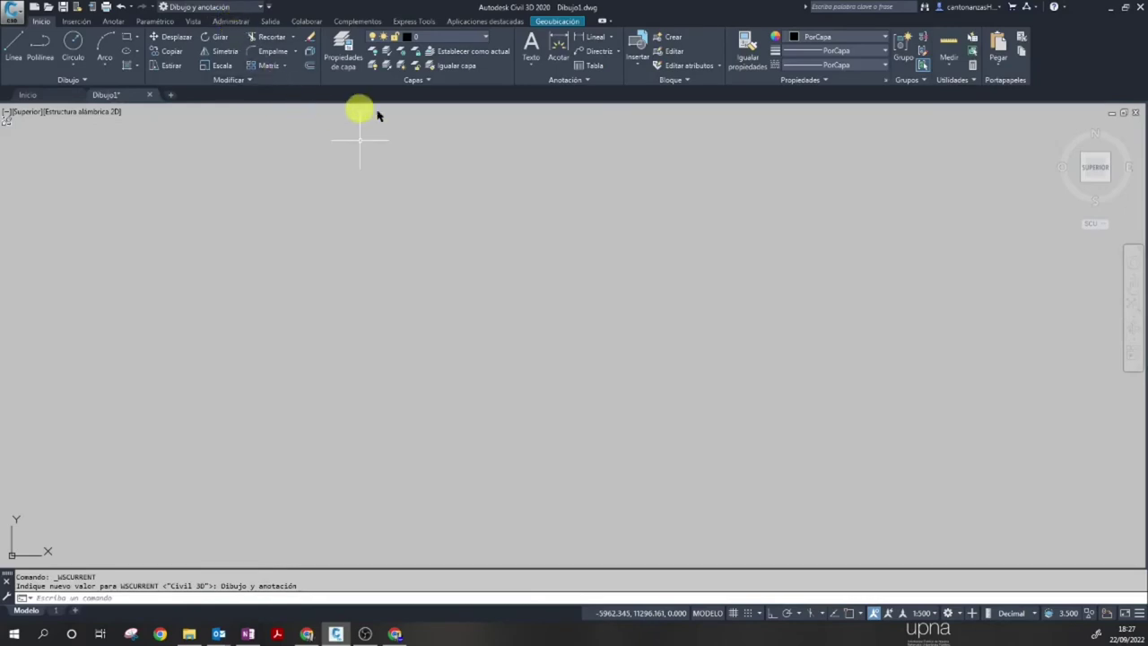
{"action": "left_click", "coordinate": [886, 81]}
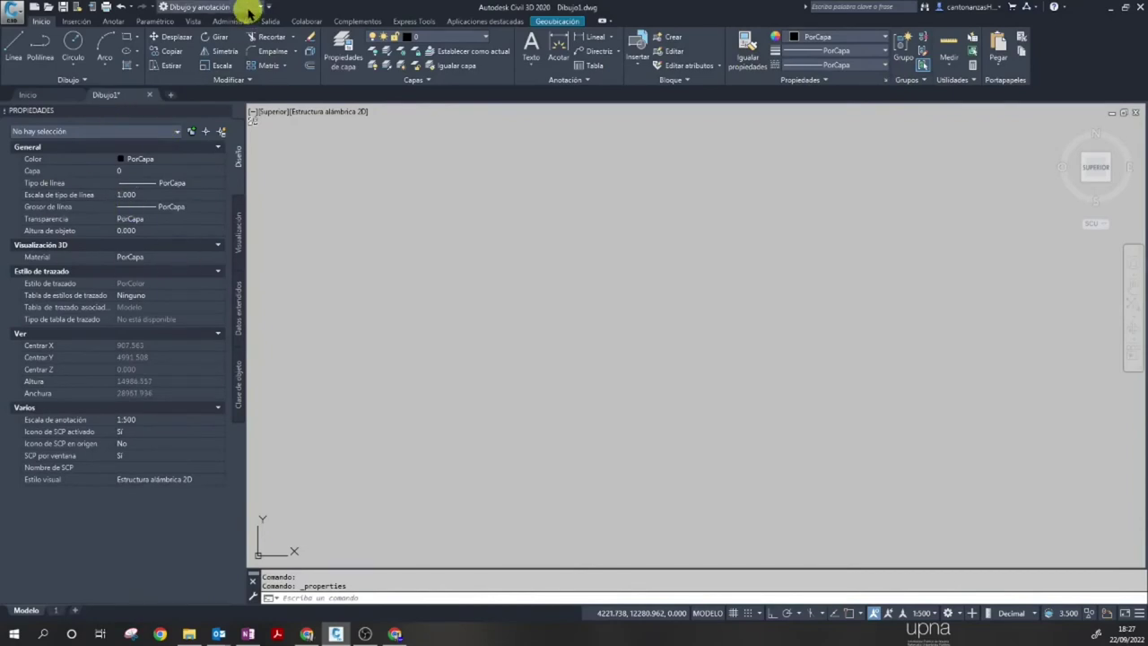
{"action": "left_click", "coordinate": [248, 9]}
{"action": "left_click", "coordinate": [194, 22]}
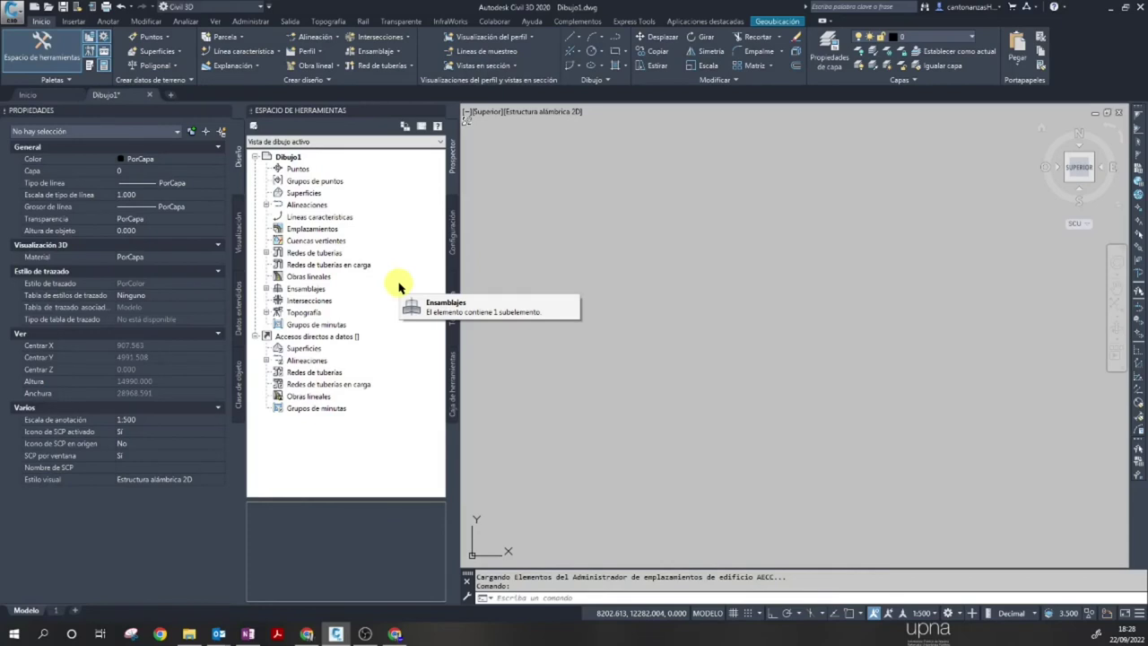
{"action": "left_click", "coordinate": [202, 8]}
{"action": "left_click", "coordinate": [193, 33]}
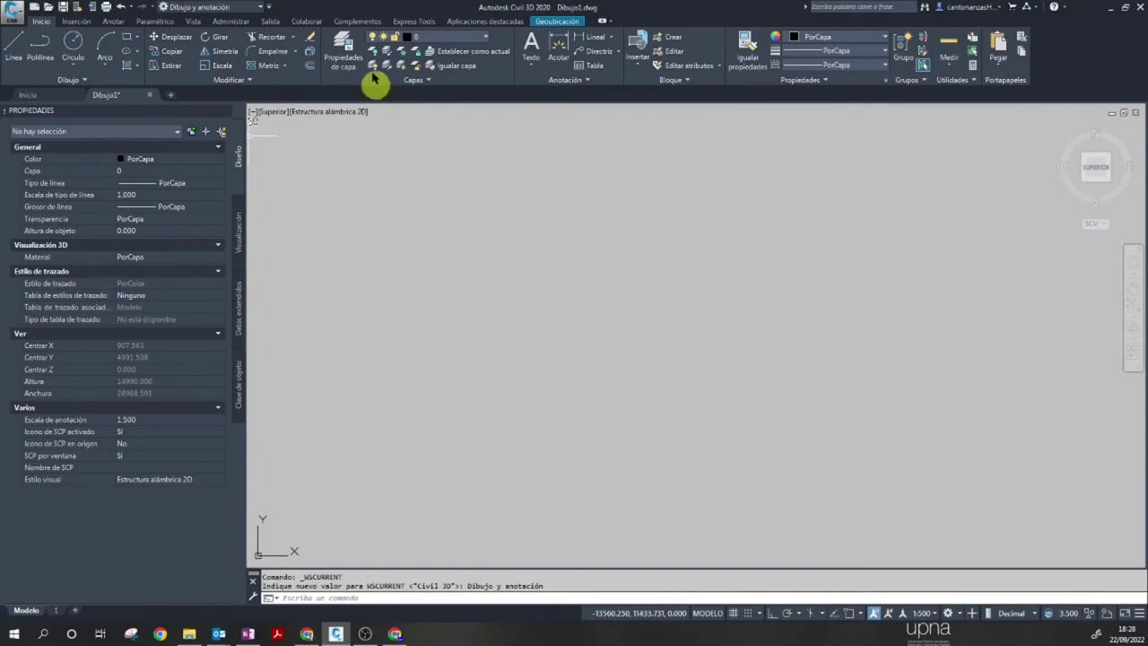
{"action": "left_click", "coordinate": [76, 21]}
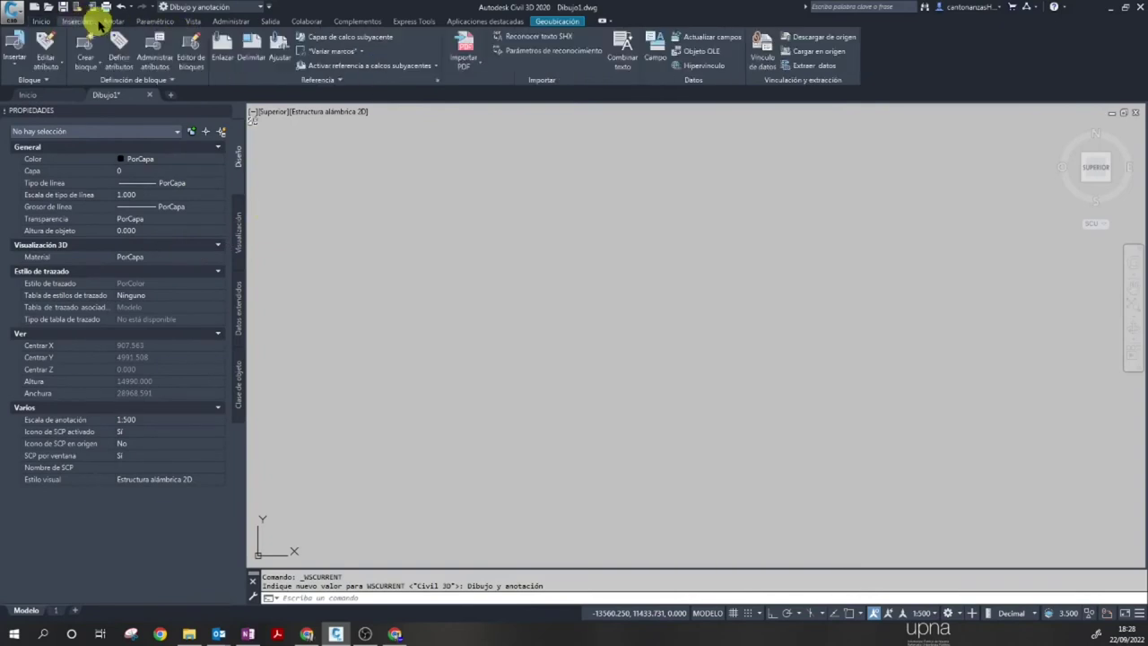
{"action": "left_click", "coordinate": [113, 21]}
{"action": "left_click", "coordinate": [154, 20]}
{"action": "left_click", "coordinate": [192, 21]}
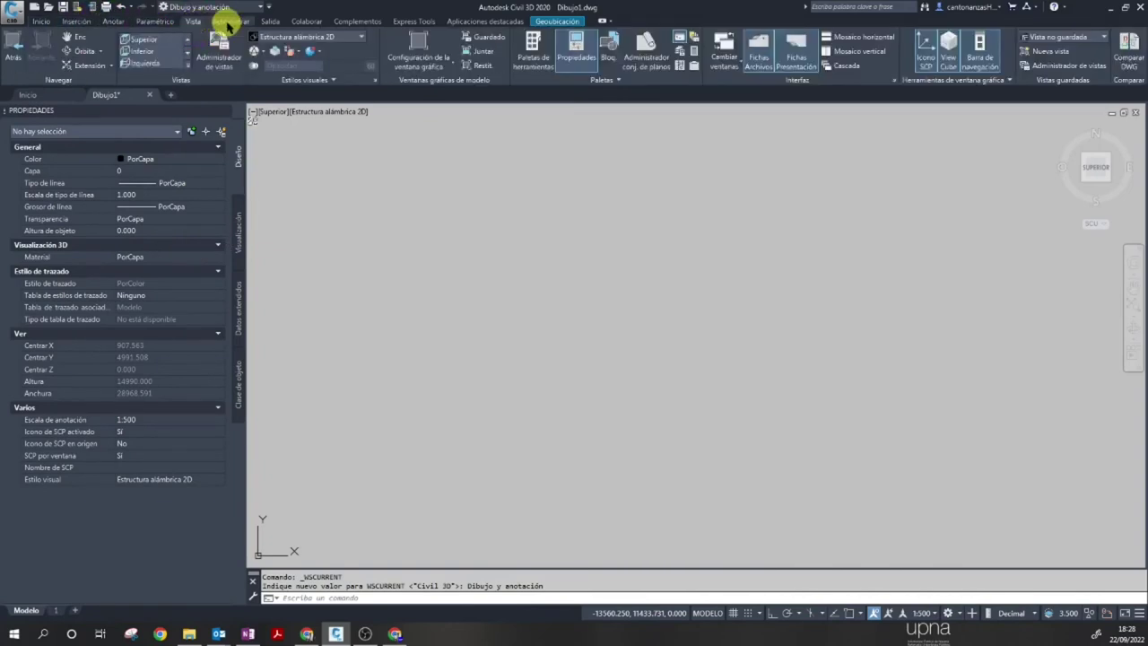
{"action": "left_click", "coordinate": [231, 21]}
{"action": "left_click", "coordinate": [271, 21]}
{"action": "left_click", "coordinate": [305, 21]}
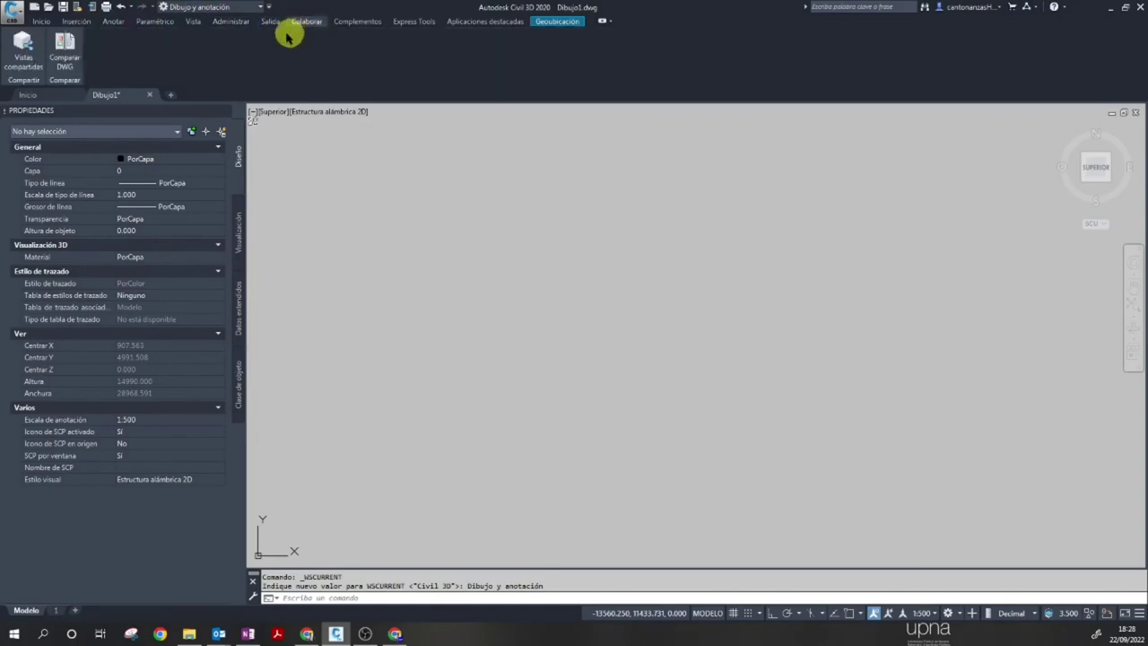
{"action": "left_click", "coordinate": [254, 7]}
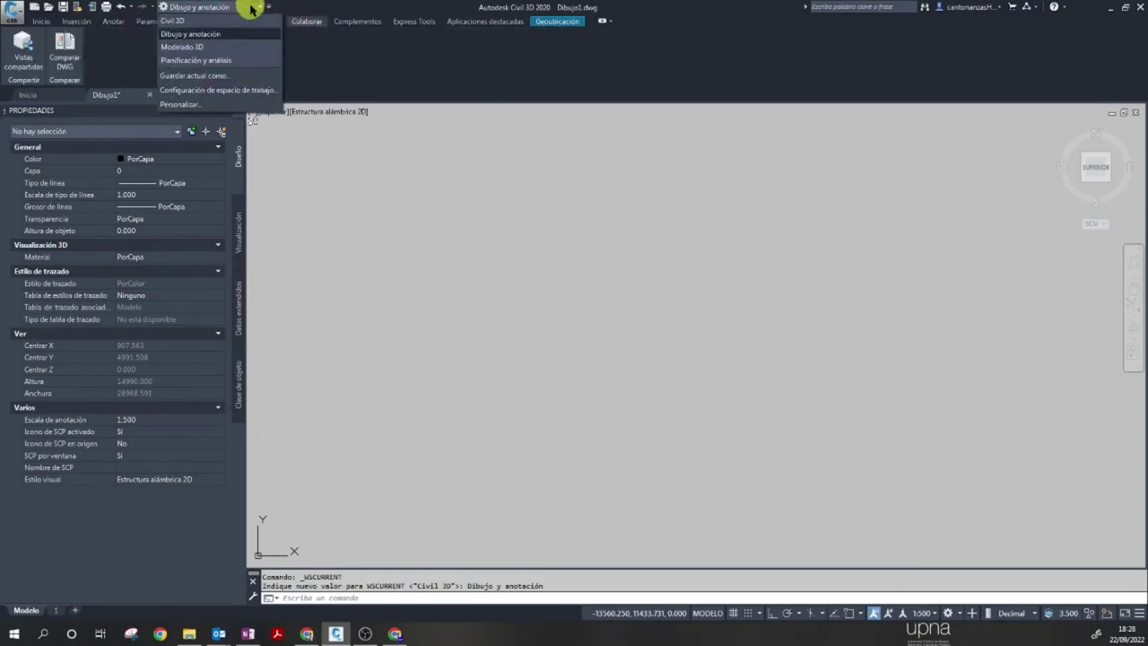
{"action": "left_click", "coordinate": [191, 24]}
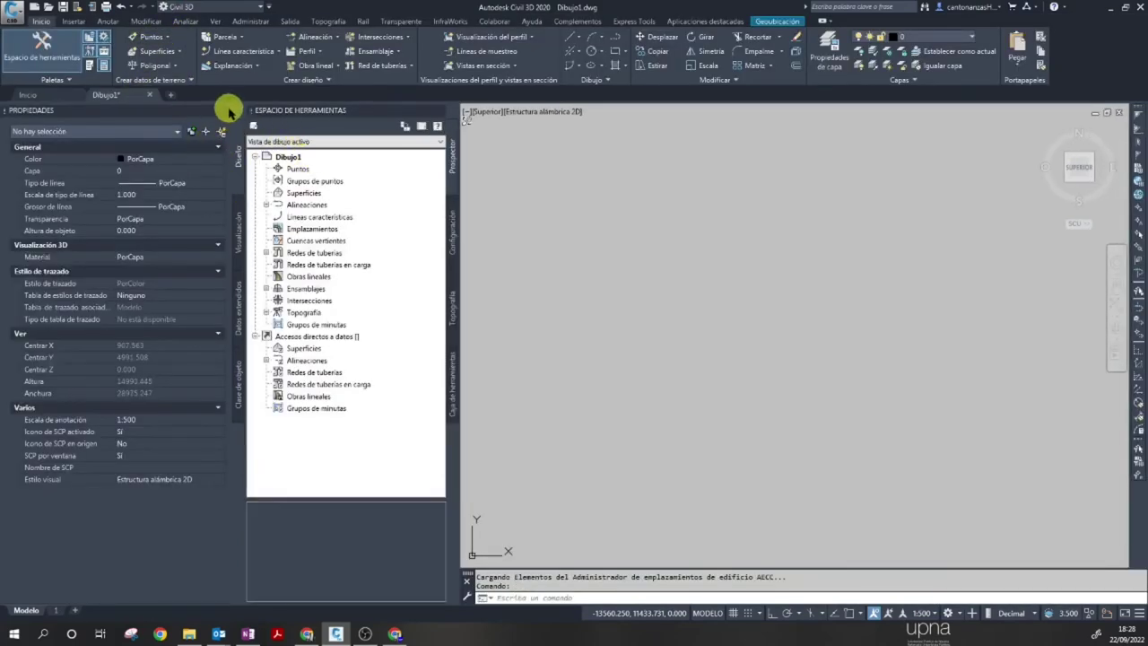
Close the Toolspace and Properties palettes, then bring back only the Properties palette.
{"action": "left_click", "coordinate": [161, 111]}
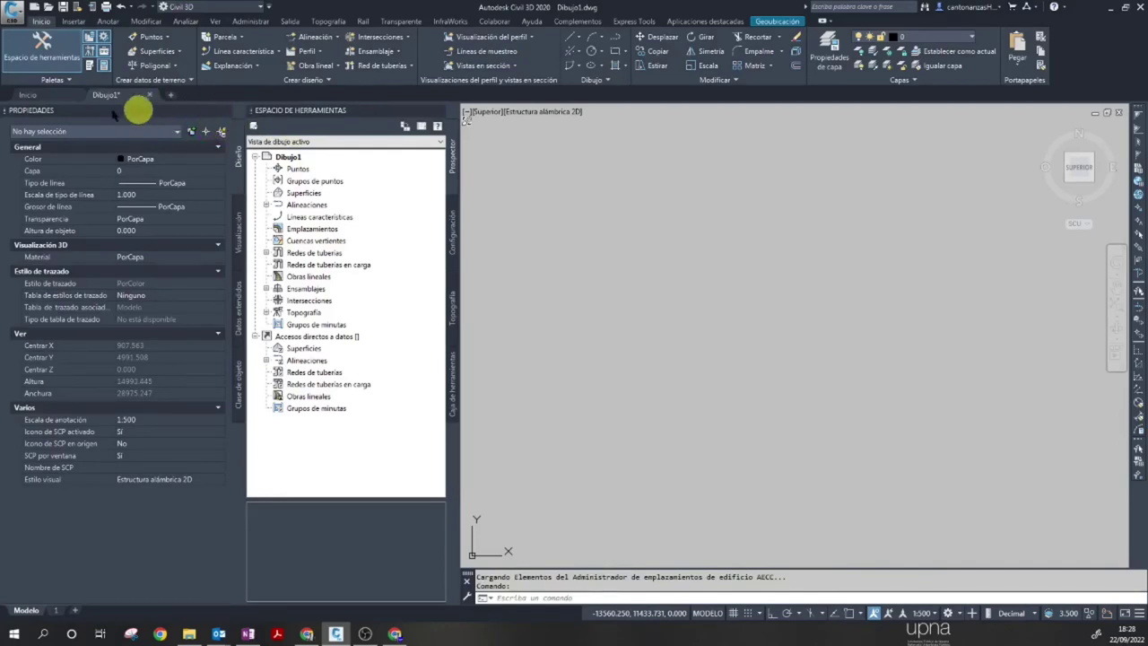
{"action": "left_click", "coordinate": [438, 116]}
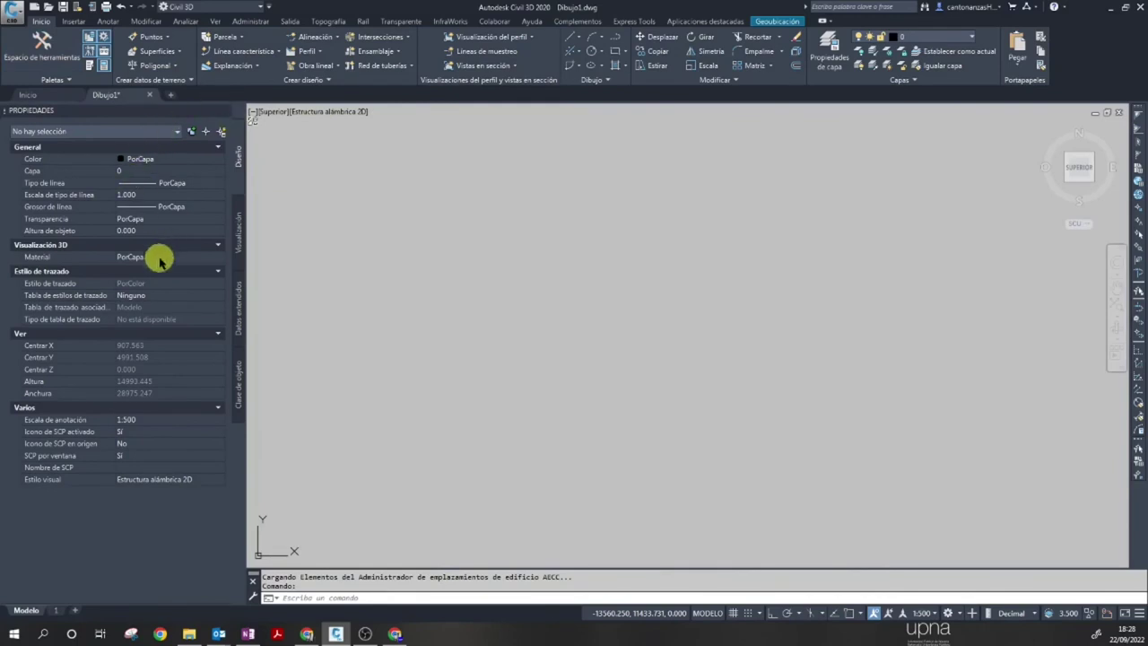
{"action": "left_click", "coordinate": [227, 113]}
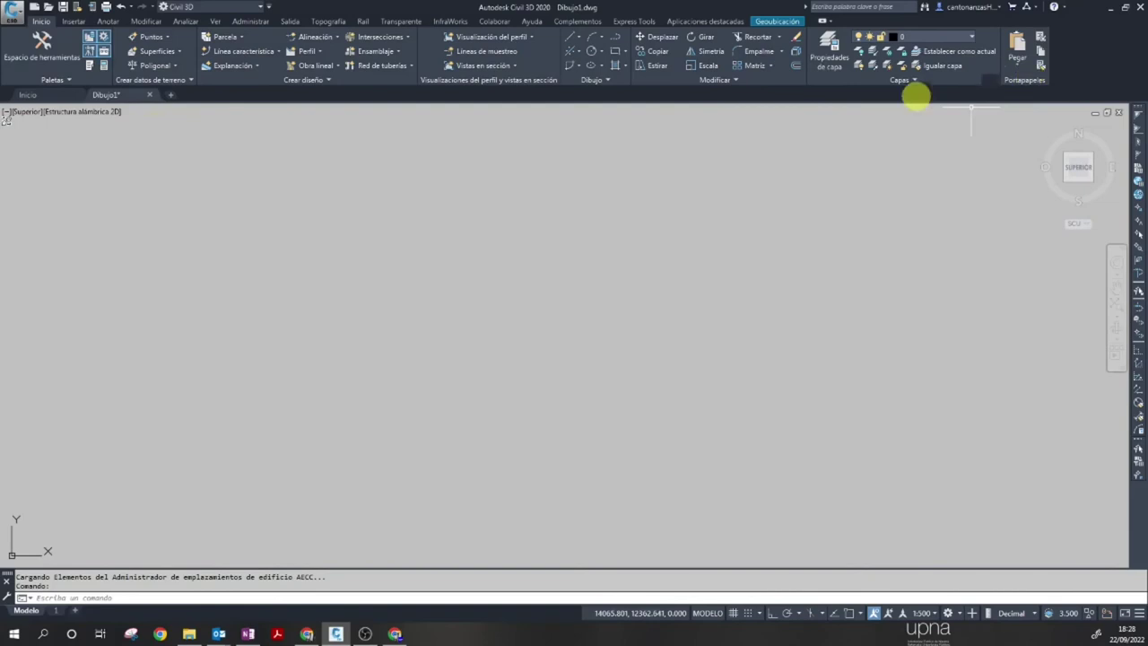
{"action": "left_click", "coordinate": [97, 57]}
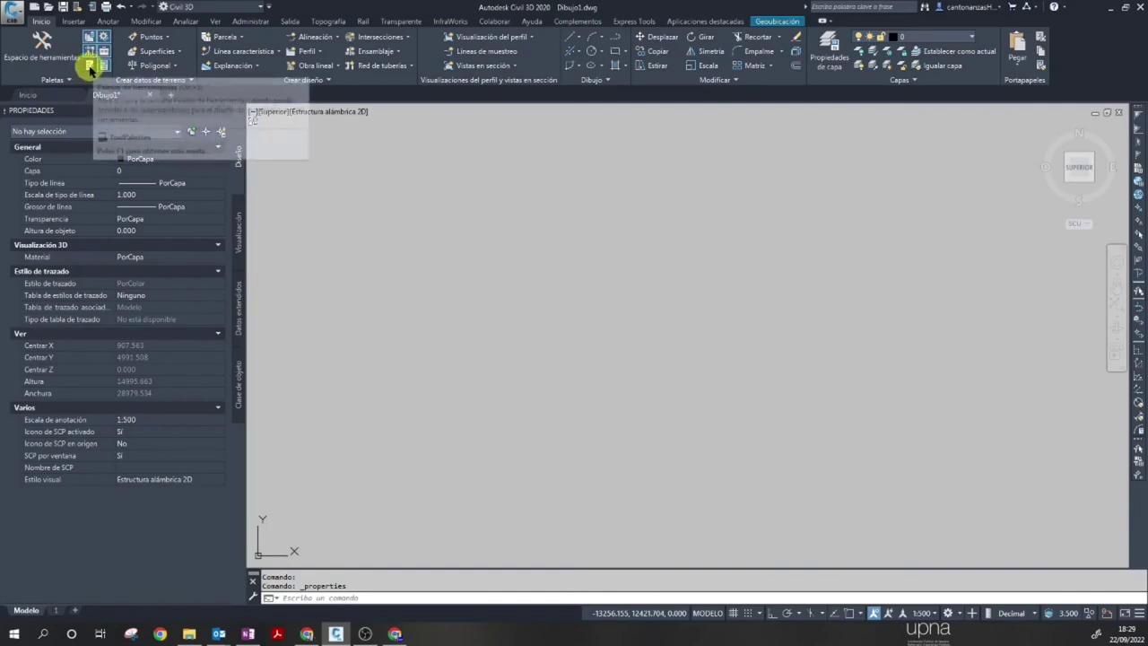
{"action": "left_click", "coordinate": [90, 66]}
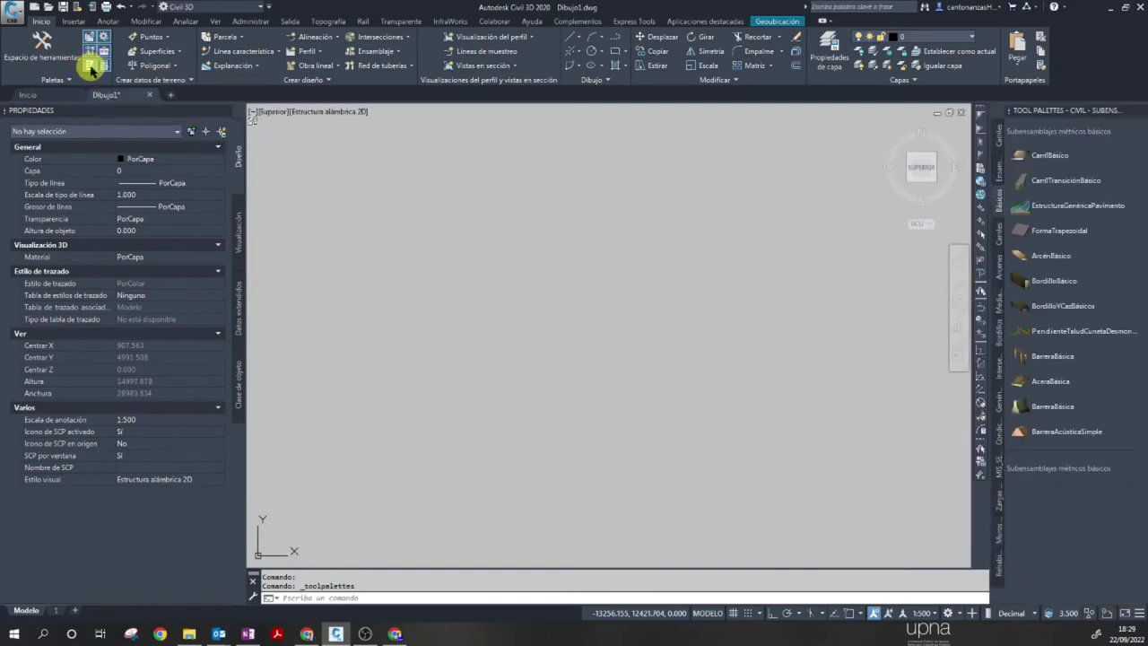
{"action": "left_click", "coordinate": [91, 67]}
{"action": "left_click", "coordinate": [77, 81]}
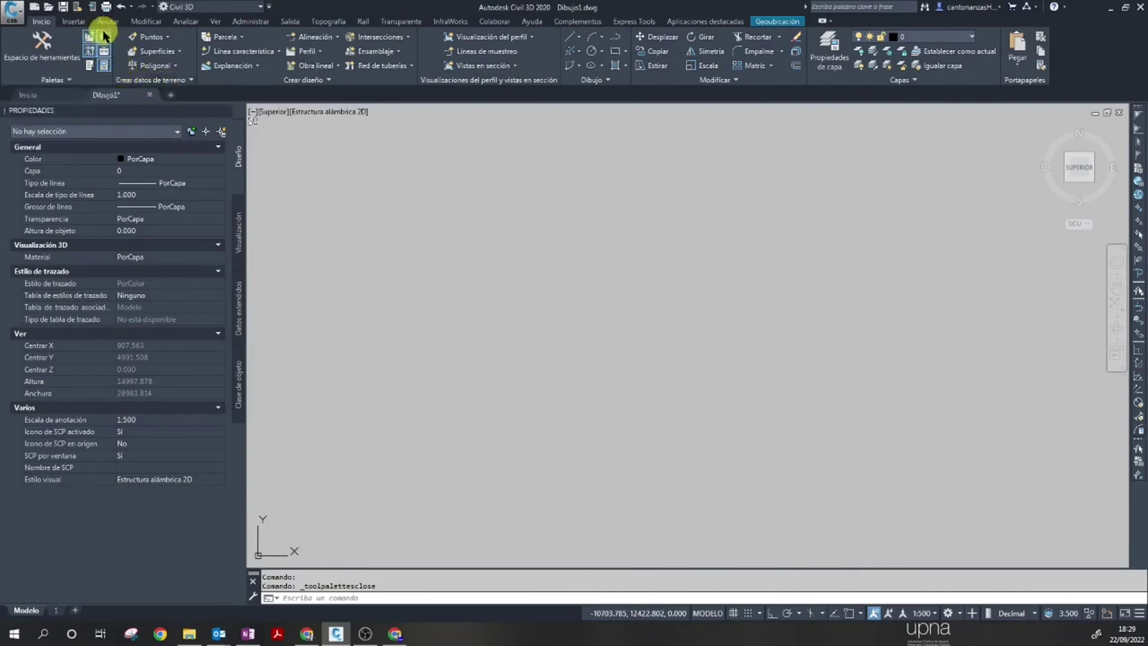
{"action": "left_click", "coordinate": [104, 41]}
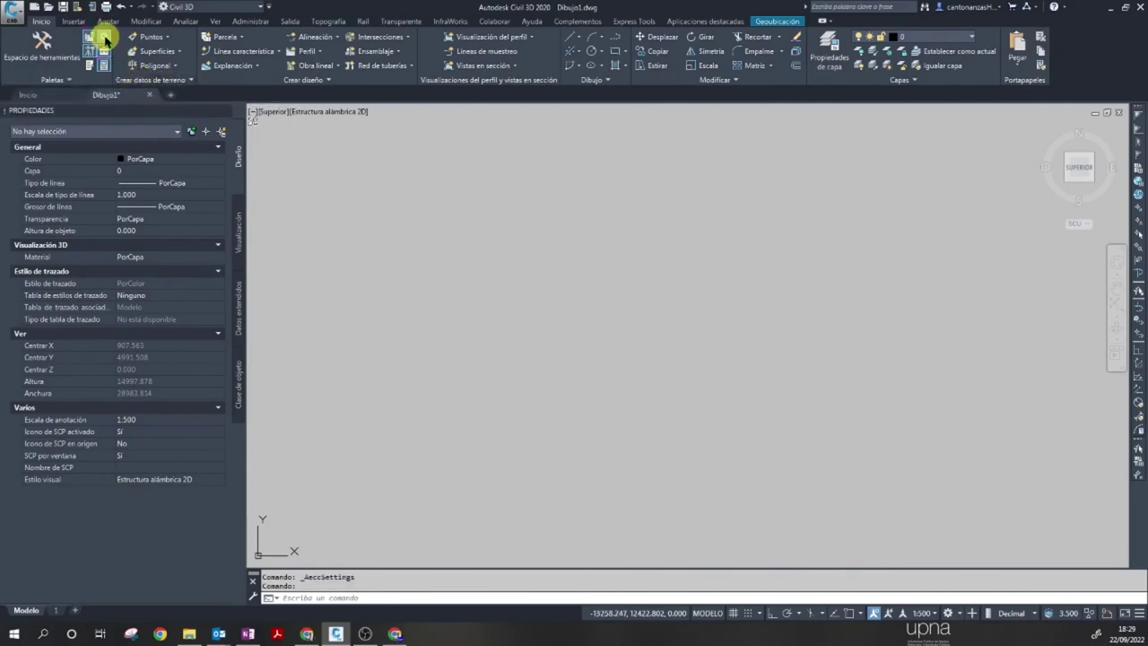
Cycle the Toolspace through Topografía, Prospector and Configuración, then show the basic subassemblies Tool Palettes.
{"action": "left_click", "coordinate": [104, 41]}
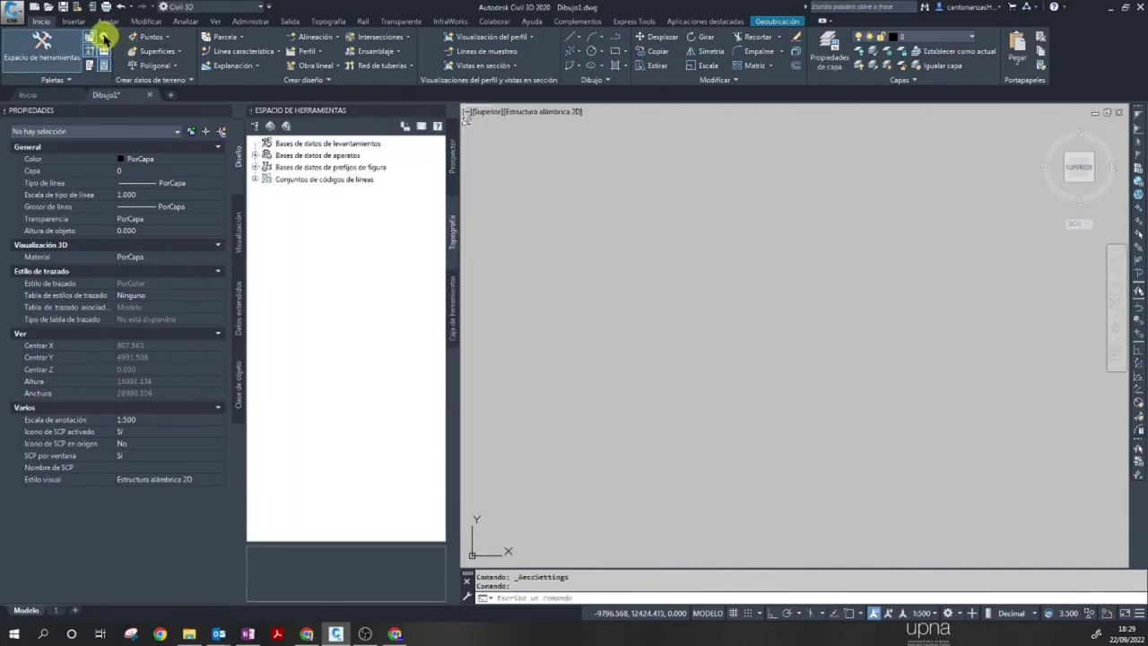
{"action": "left_click", "coordinate": [454, 169]}
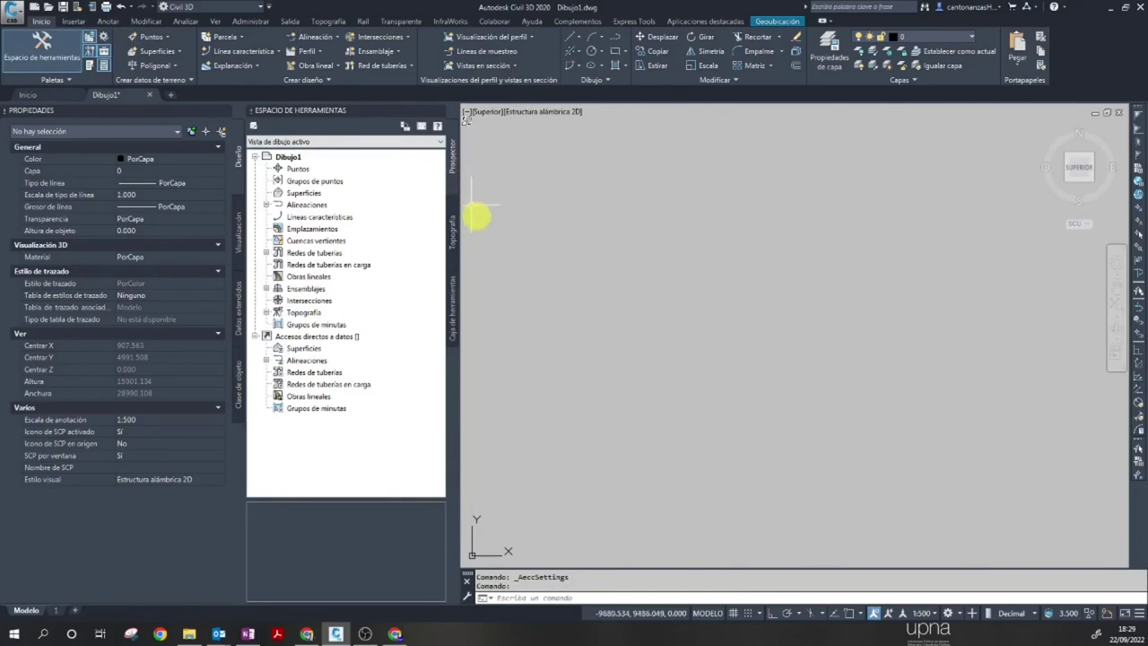
{"action": "left_click", "coordinate": [103, 38]}
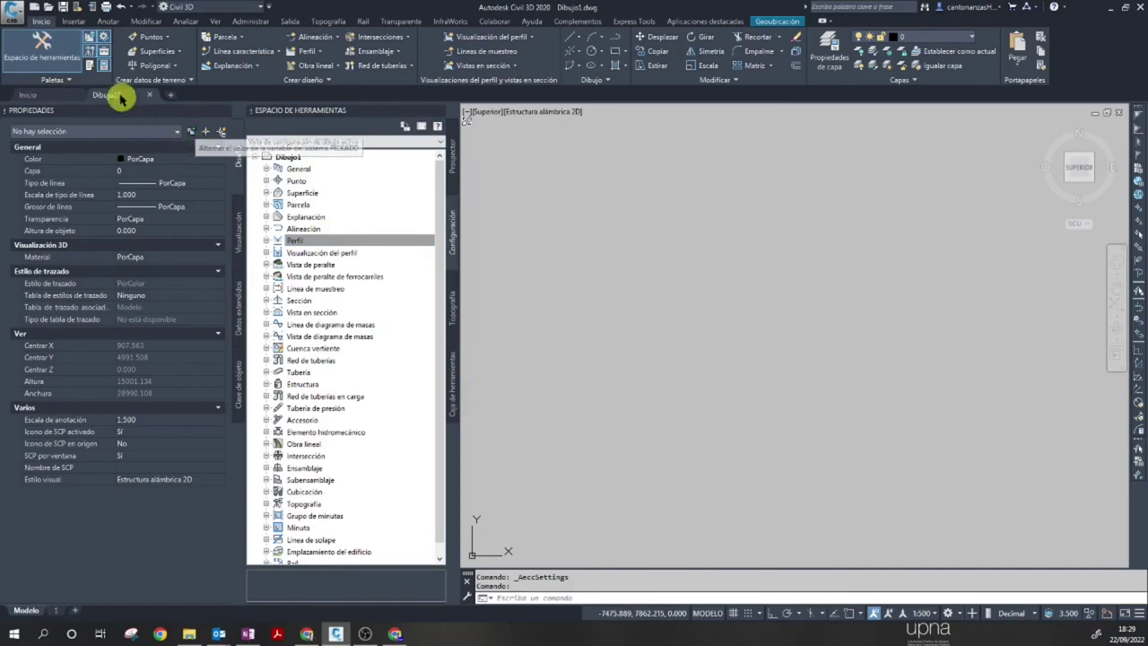
{"action": "left_click", "coordinate": [90, 65]}
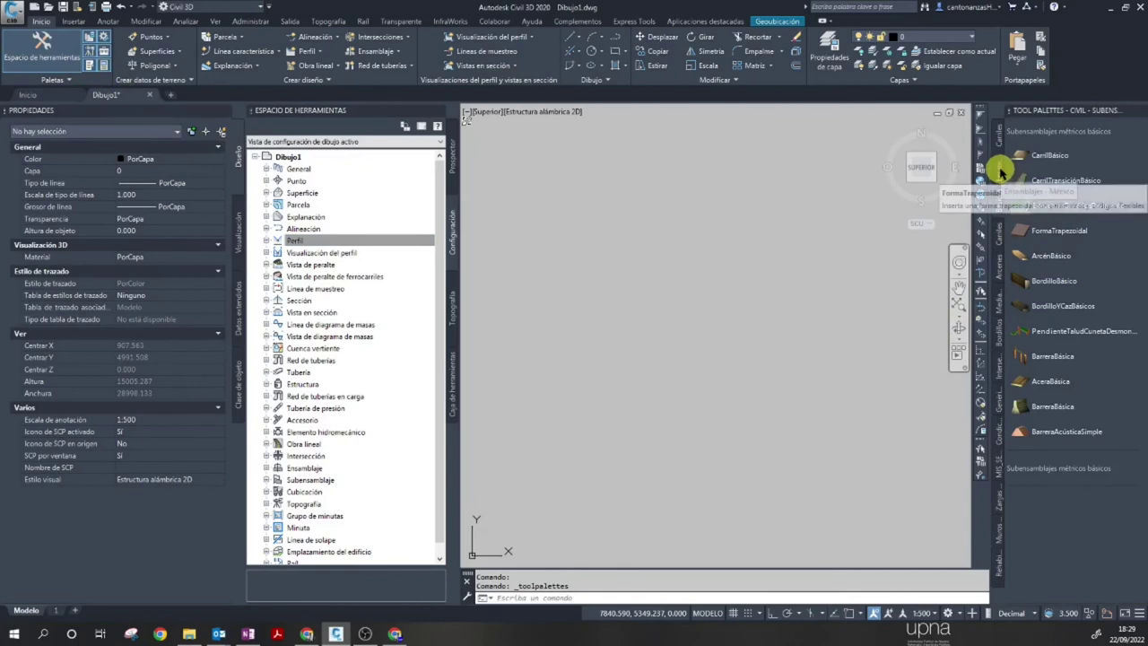
Switch the Tool Palettes via Ensamblajes to the imperial Carriles subassemblies, e.g. CarrilConBombeo.
{"action": "left_click", "coordinate": [999, 150]}
{"action": "left_click", "coordinate": [998, 144]}
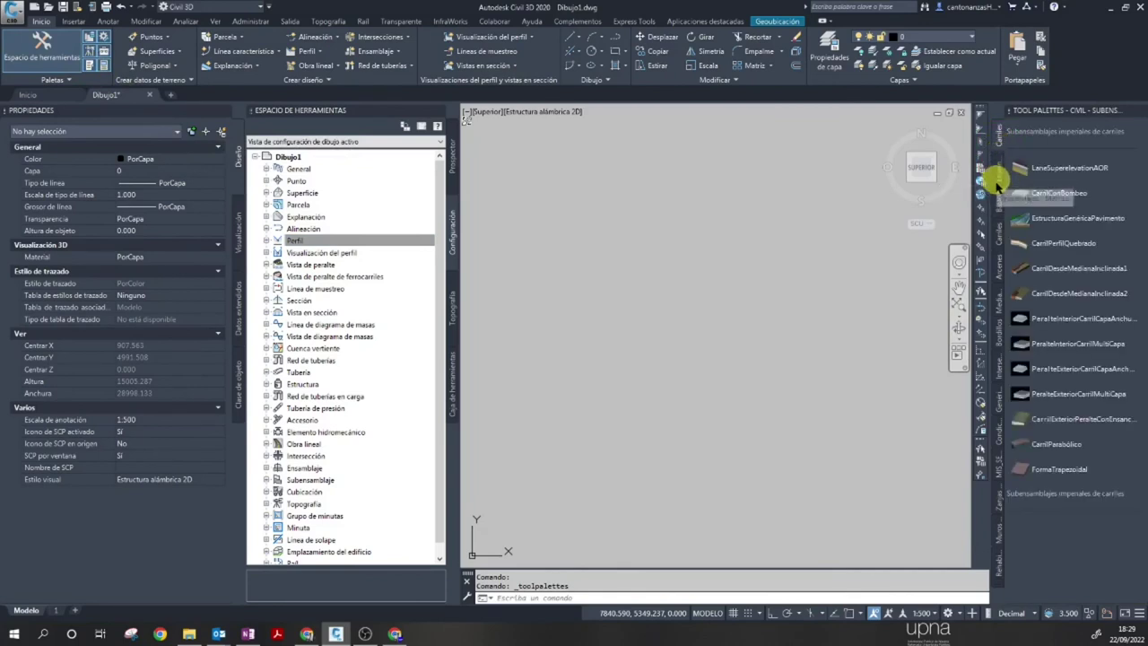